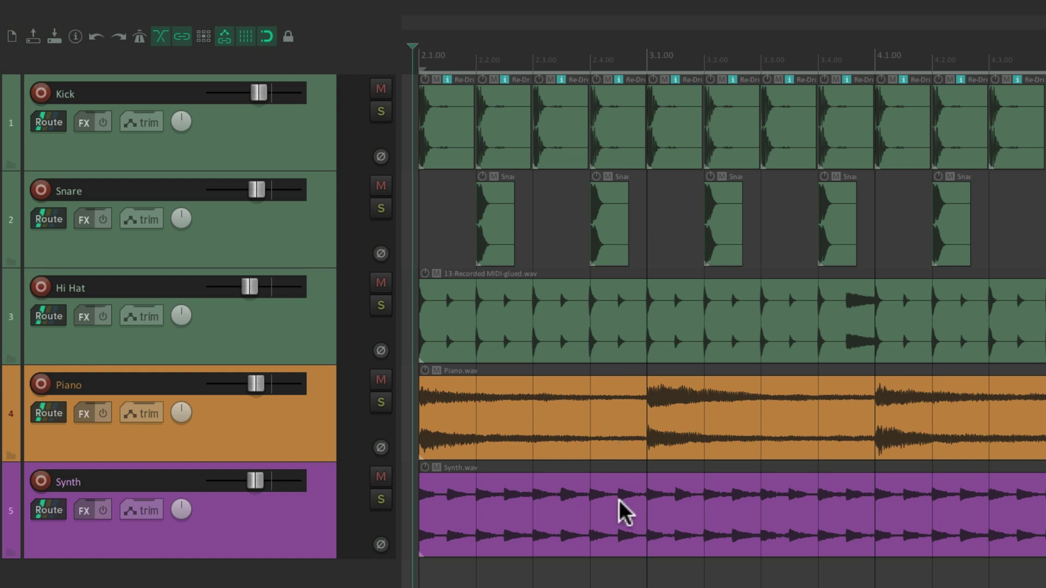
Play the project briefly, then add a track named 'All Tracks' and move it above Kick
key(space)
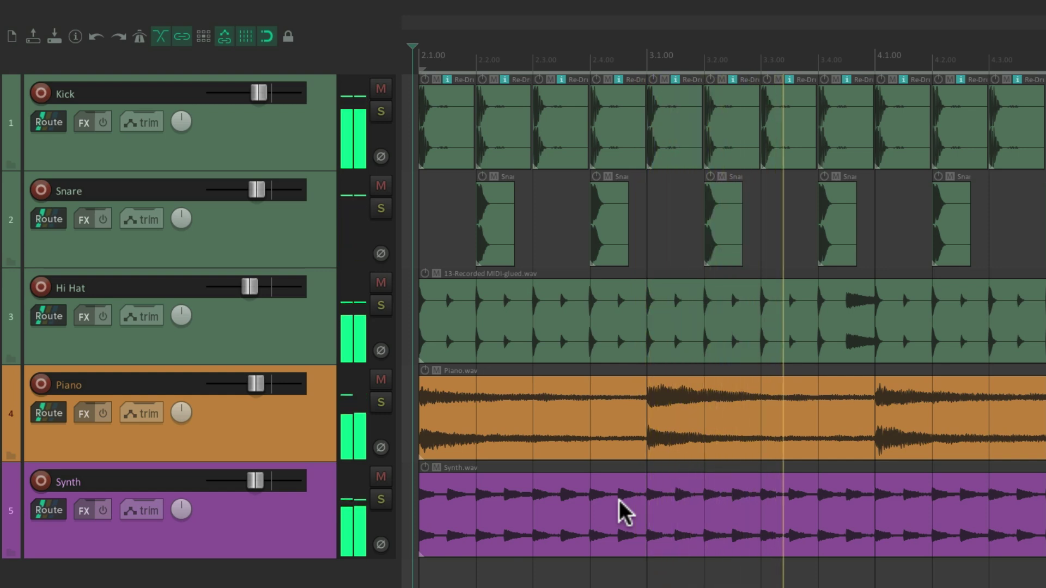
key(space)
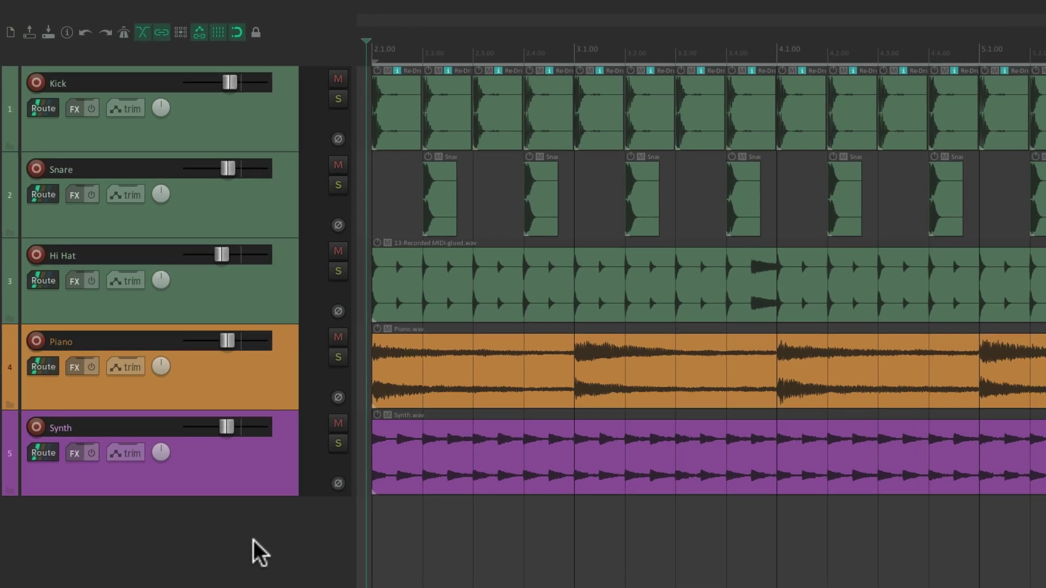
double_click(254, 542)
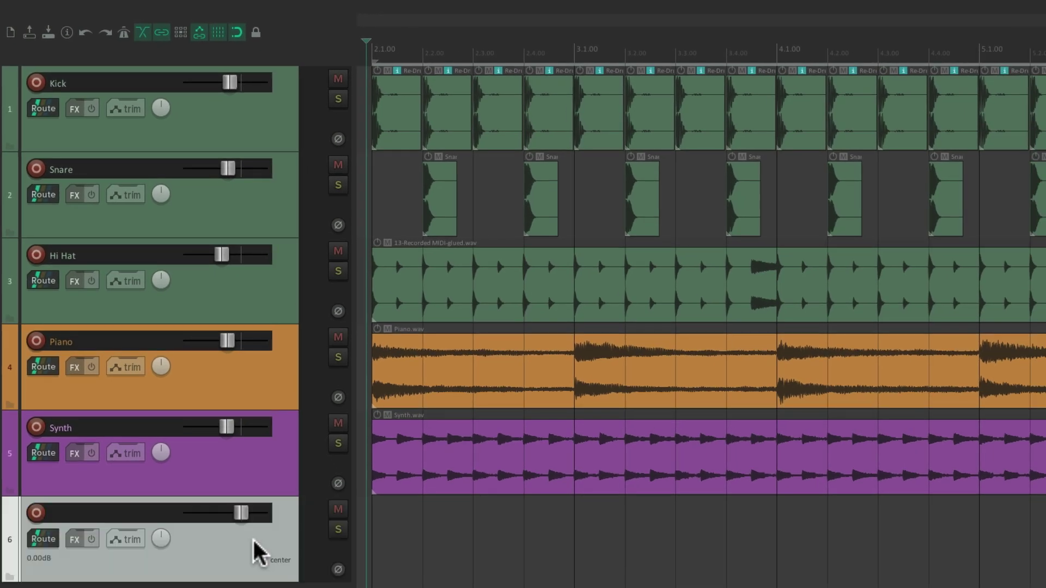
double_click(109, 516)
text(All Tra)
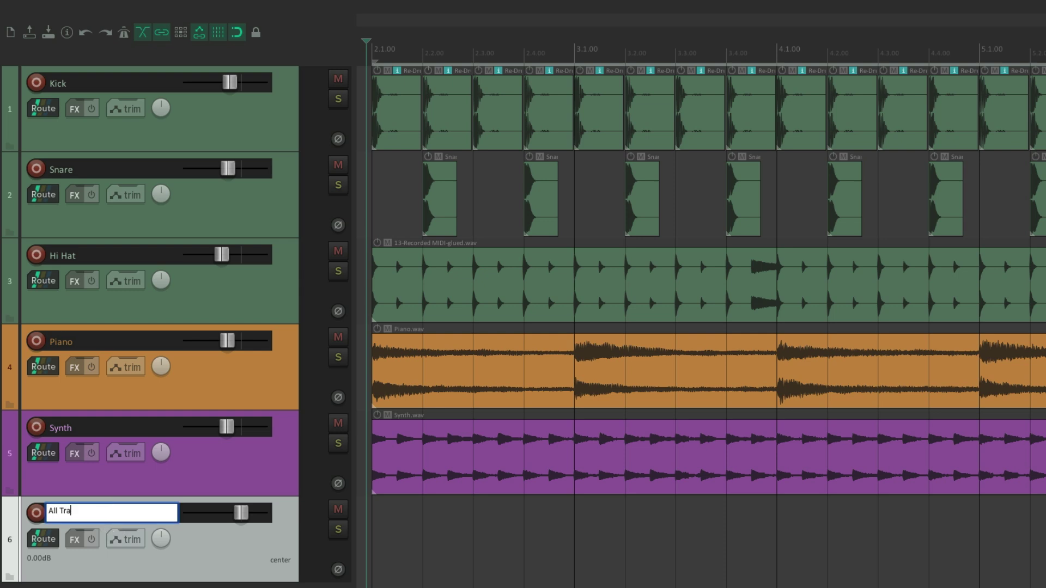
text(cks)
key(Return)
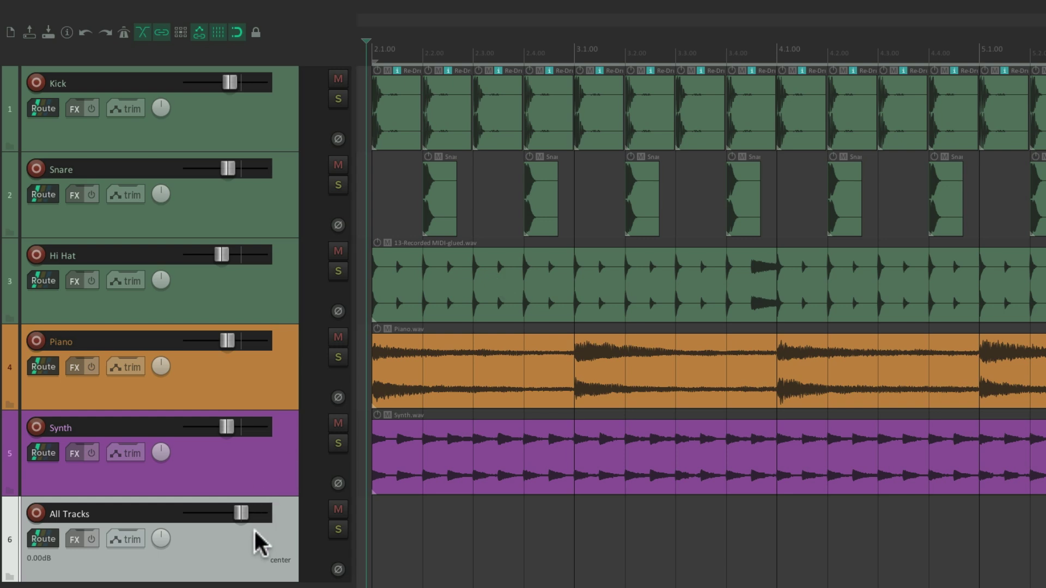
drag(245, 534, 251, 76)
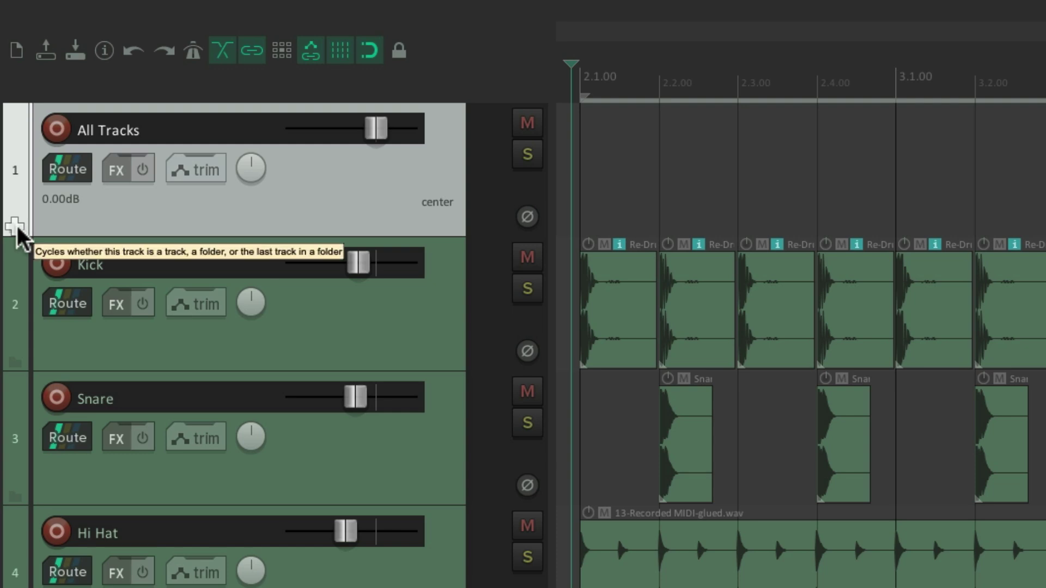
Make All Tracks a folder holding Kick, Snare, Hi Hat, Piano and Synth
click(16, 226)
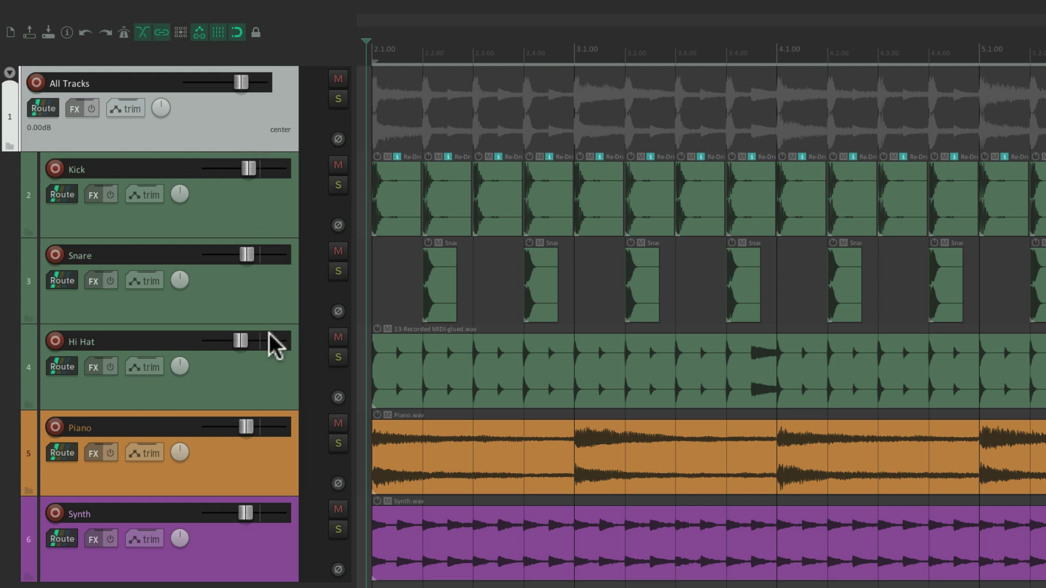
click(338, 79)
key(space)
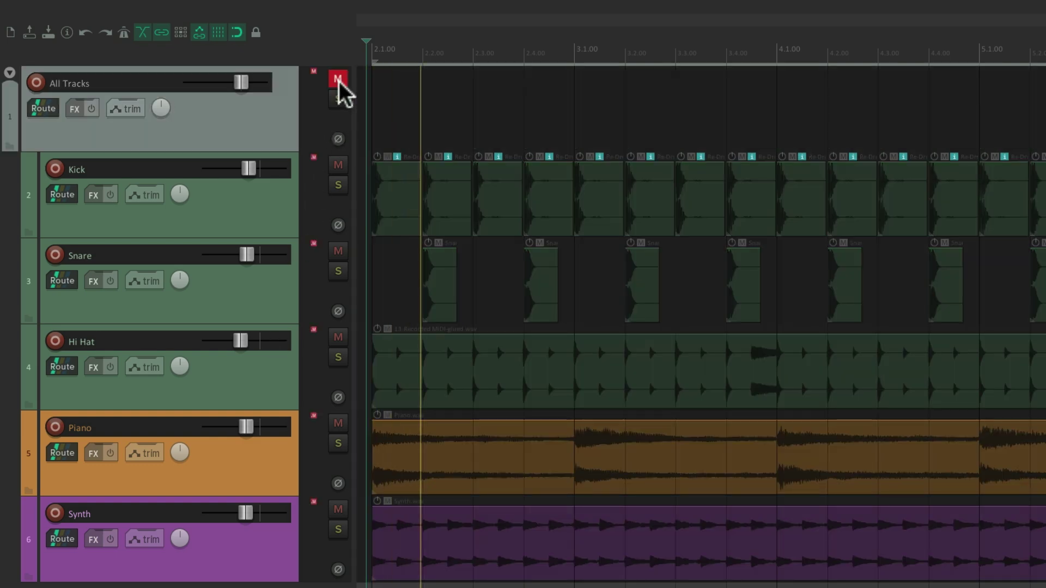
click(338, 79)
click(338, 101)
key(space)
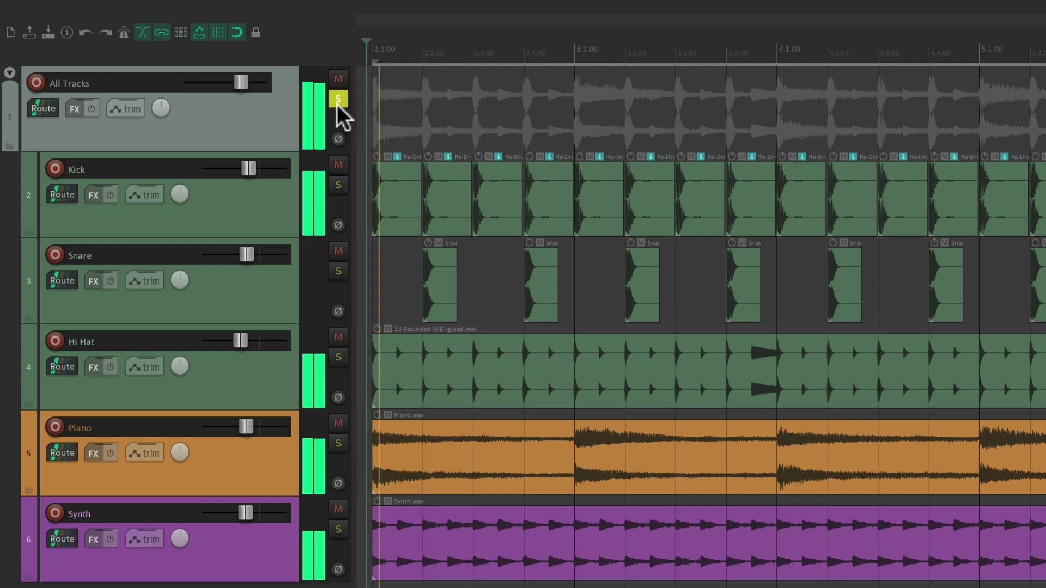
key(space)
click(338, 101)
key(space)
mouse_move(241, 85)
mouse_down()
mouse_move(191, 85)
mouse_move(240, 86)
mouse_up()
key(space)
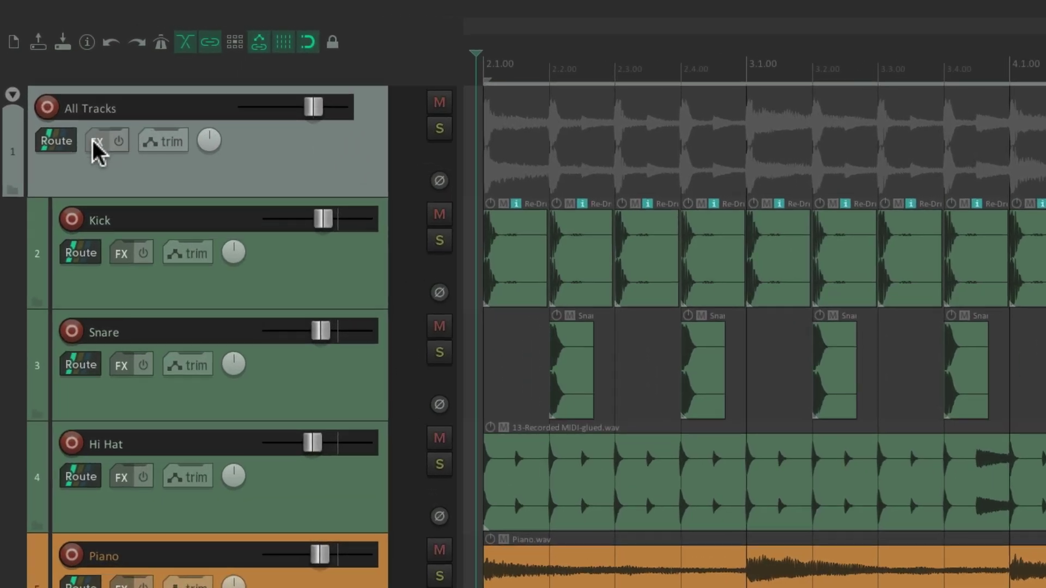
Add Cockos ReaEQ to the All Tracks folder and reduce it to one band
click(94, 142)
click(296, 175)
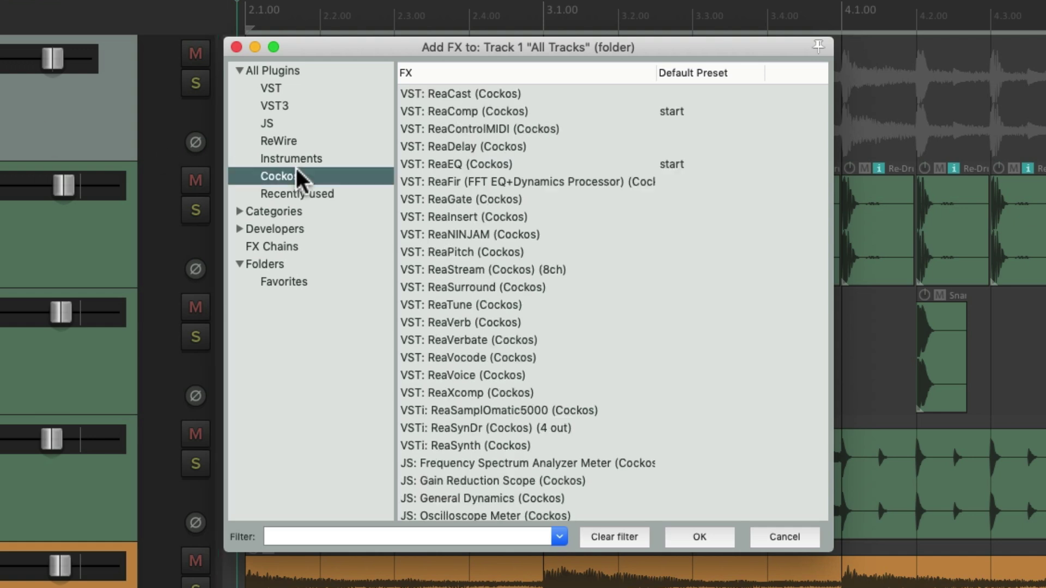
click(526, 164)
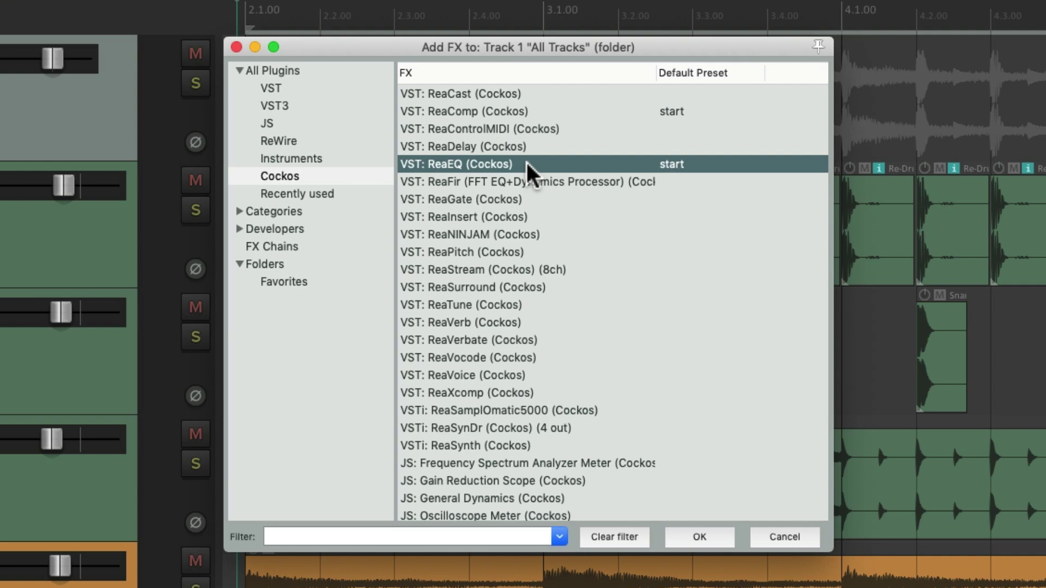
double_click(527, 164)
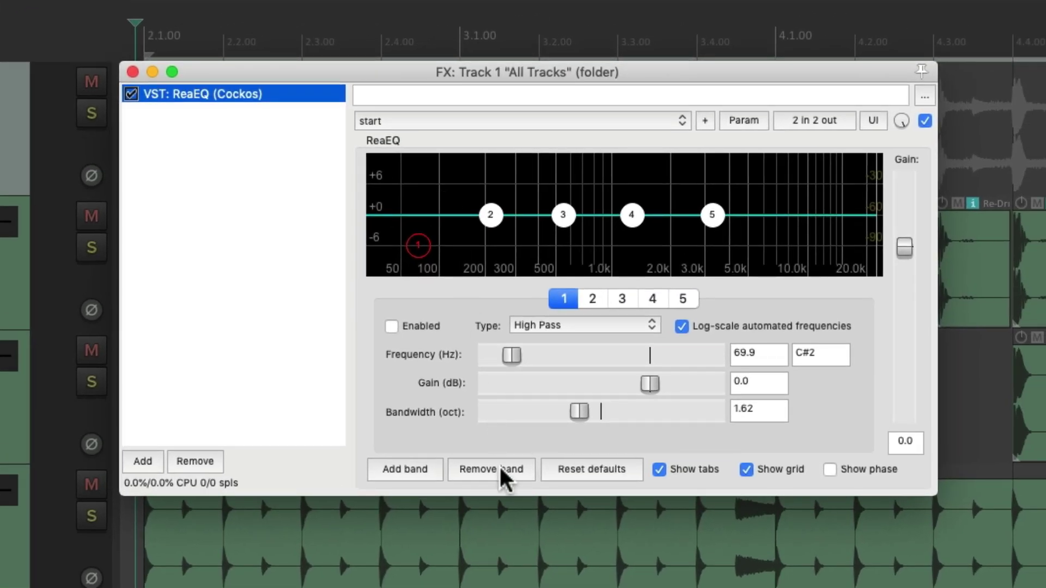
click(502, 469)
click(502, 468)
click(502, 468)
click(501, 468)
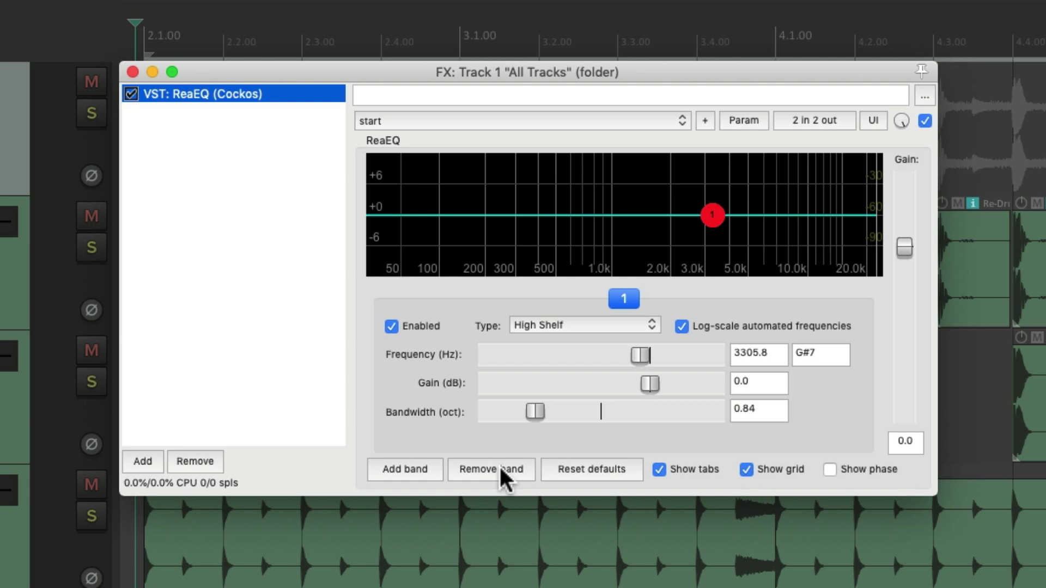
Try a low-pass on band 1, then set it to high-pass at 8954.9 Hz during playback
click(602, 327)
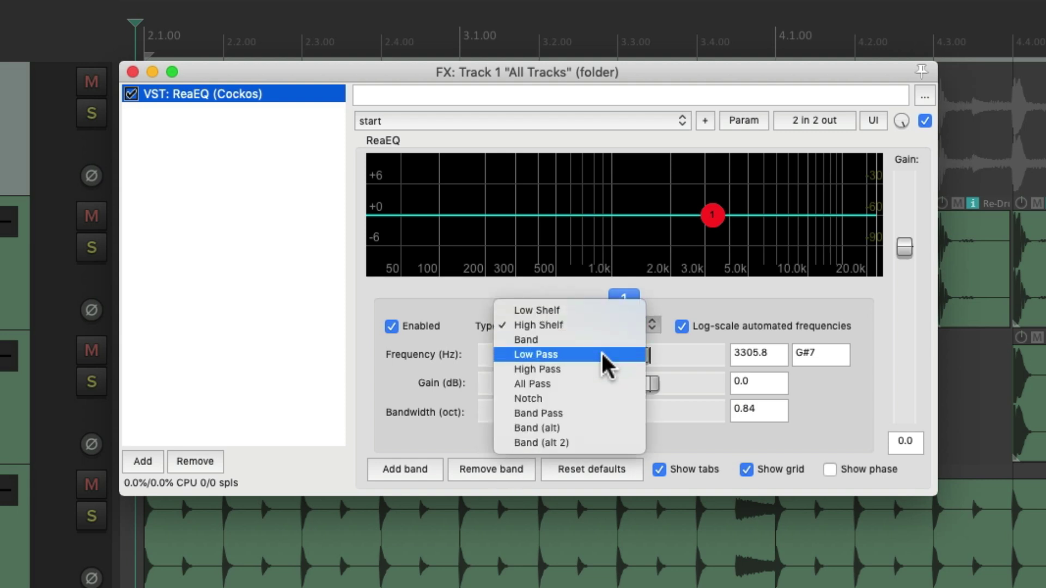
click(604, 360)
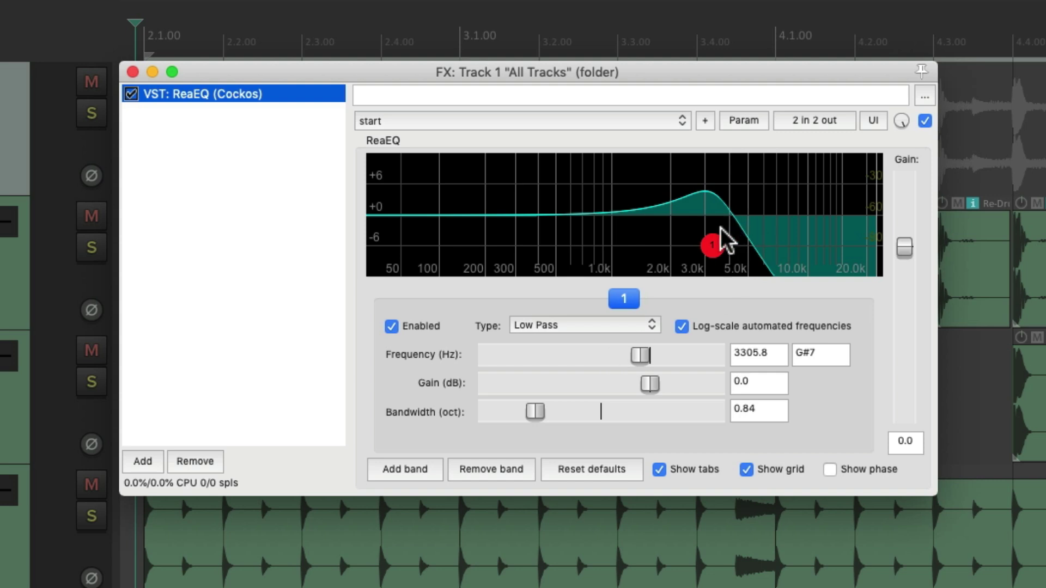
key(space)
drag(701, 233, 665, 234)
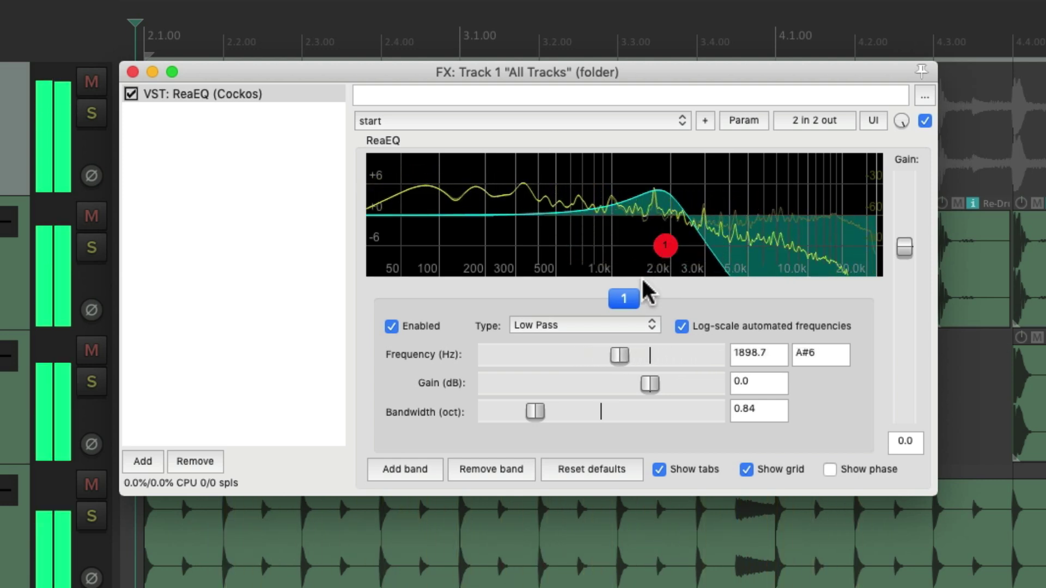
click(591, 330)
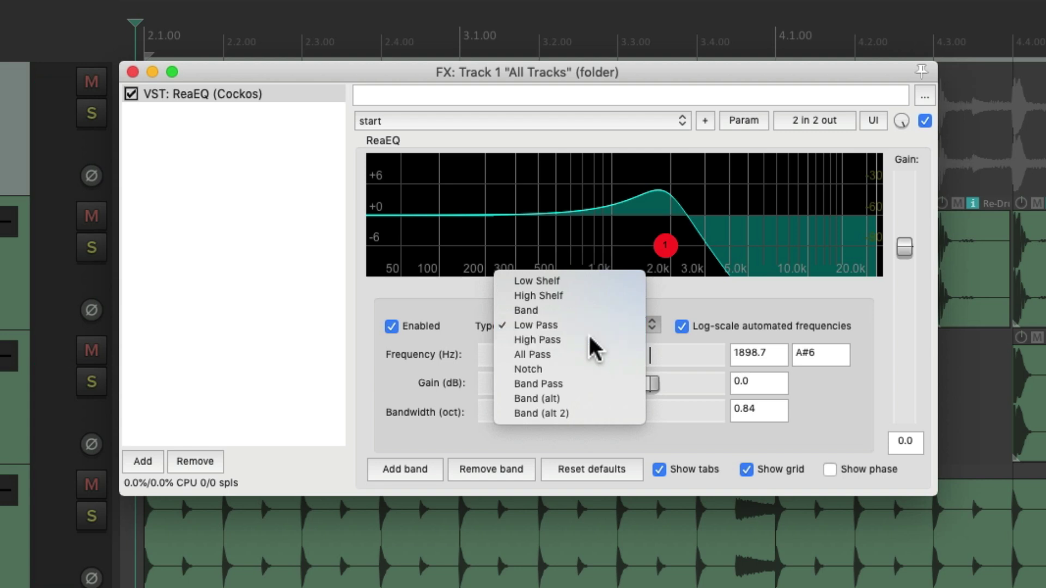
click(591, 339)
key(space)
drag(670, 235, 599, 218)
Replace ReaEQ with ReaComp on All Tracks and lower its threshold to -18.8 dB
click(209, 462)
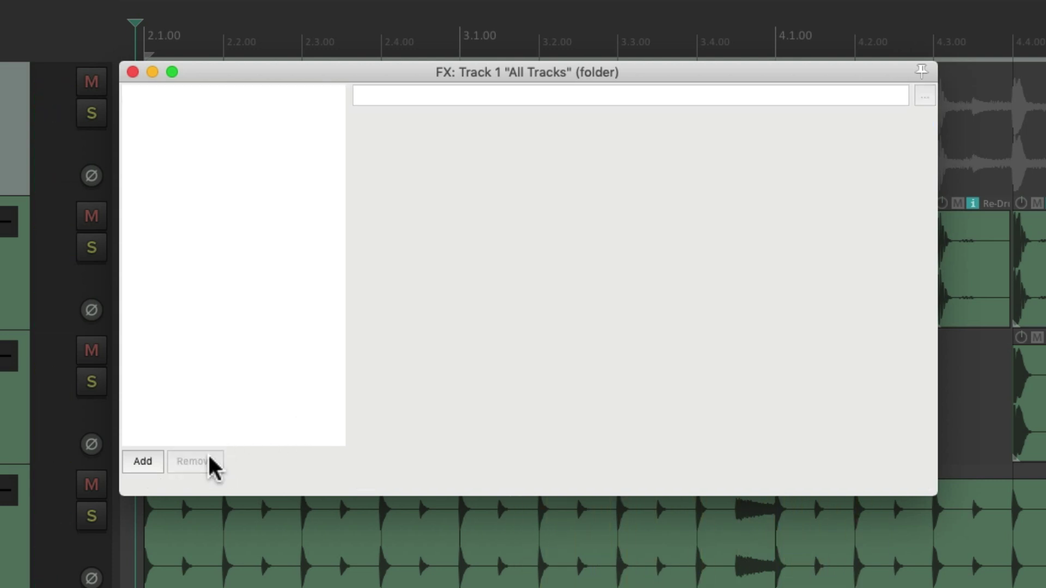
double_click(268, 268)
click(417, 145)
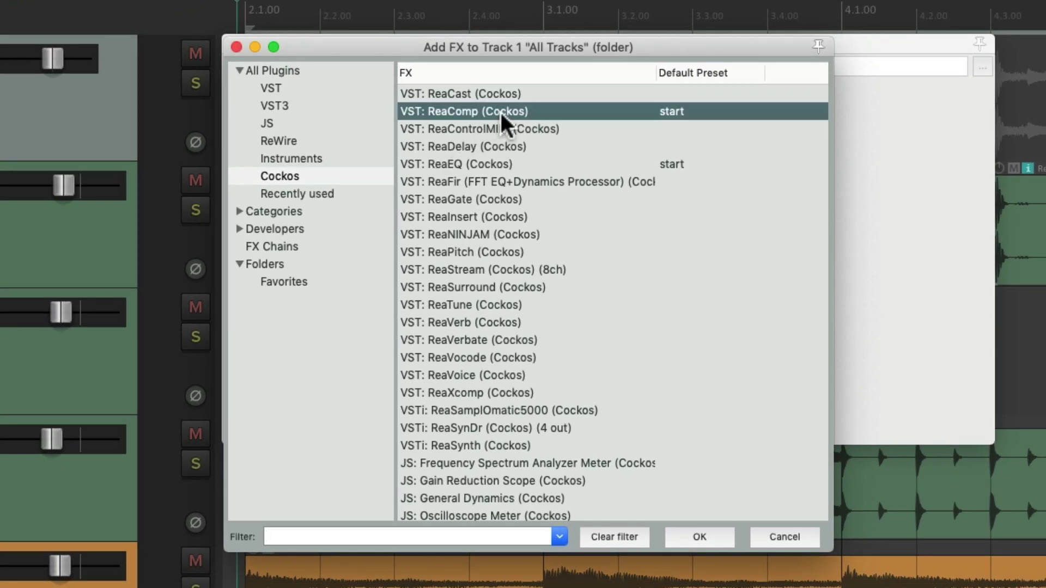
key(Return)
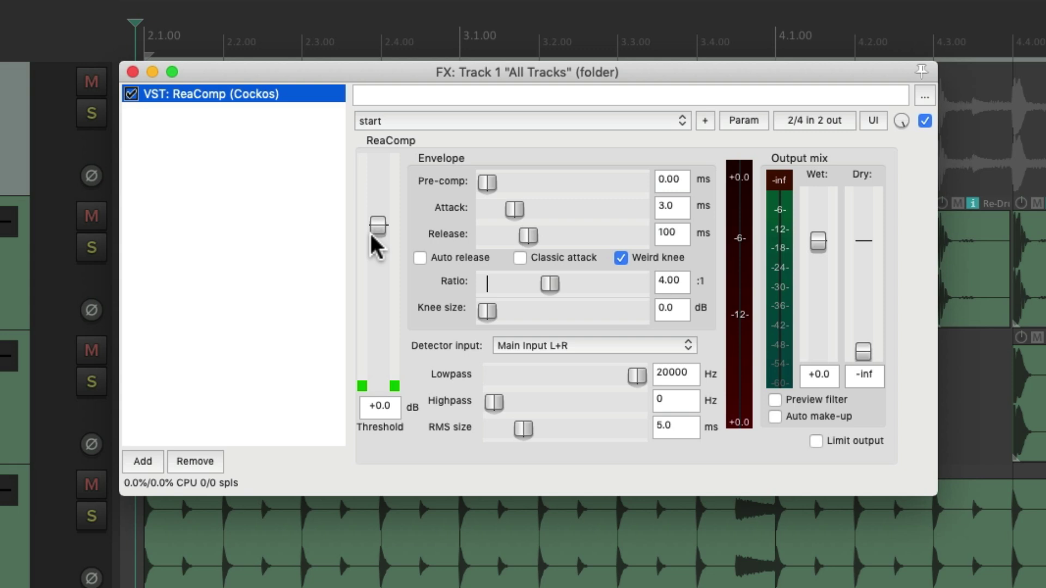
key(space)
drag(373, 223, 381, 307)
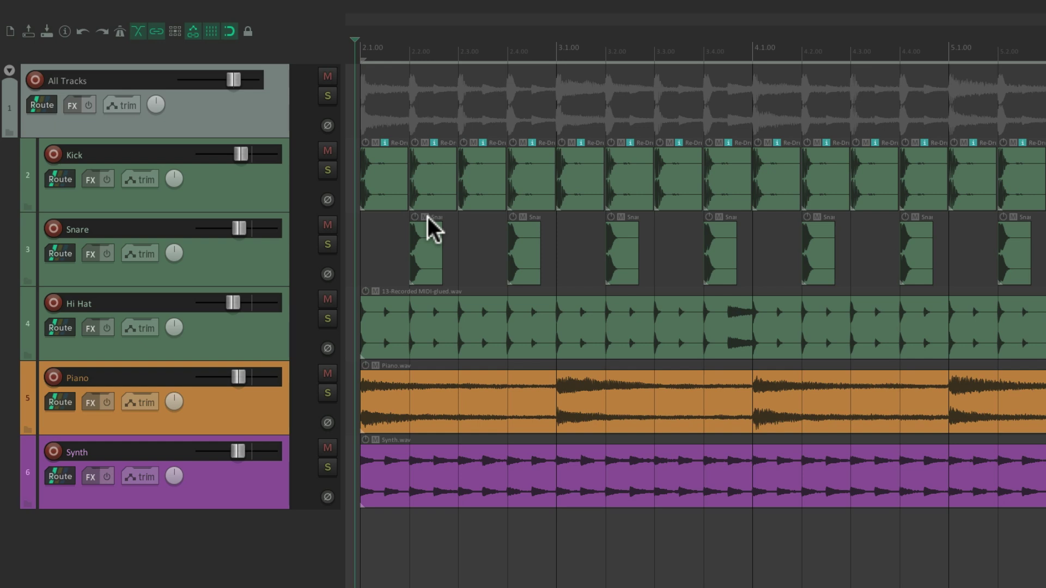
Add a track named 'Instruments' and place it between Hi Hat and Piano
double_click(257, 537)
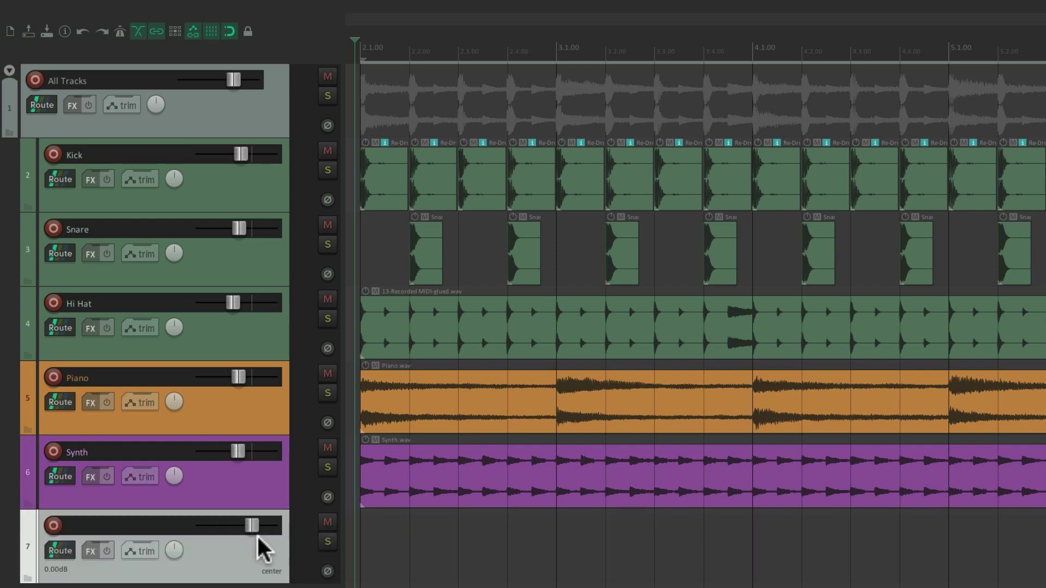
double_click(174, 525)
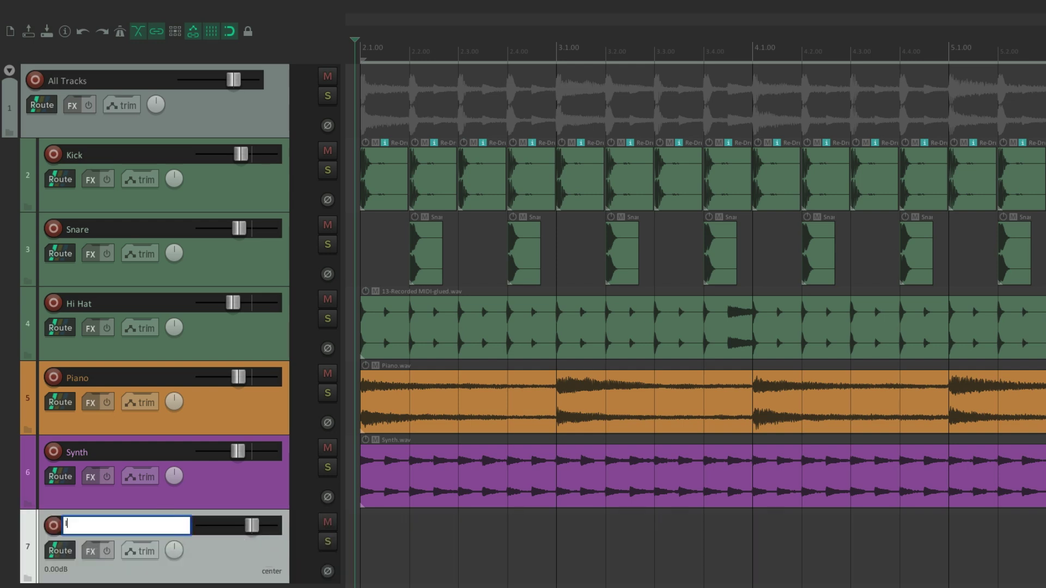
text(Instruments)
key(Return)
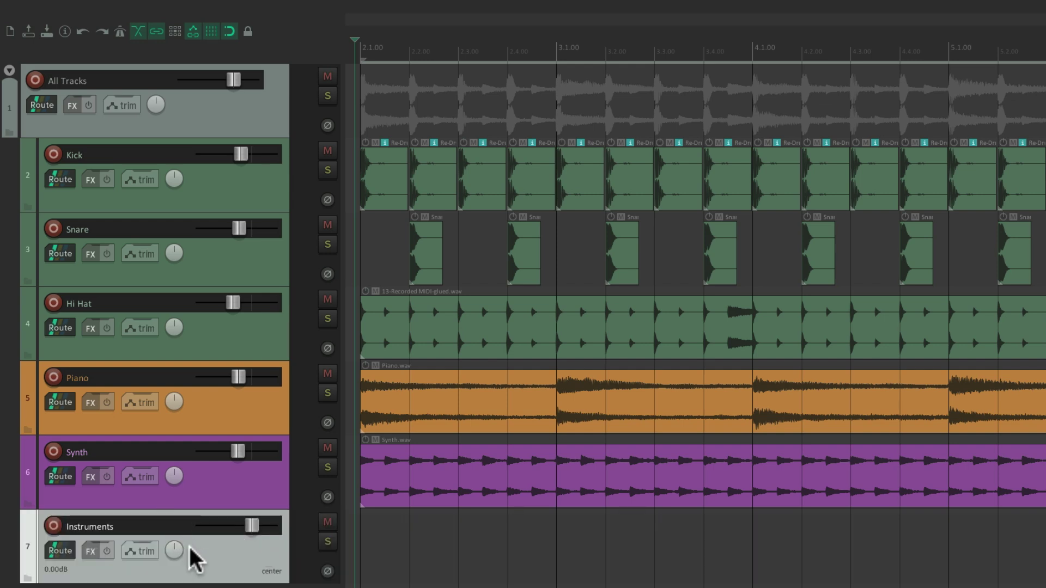
drag(214, 567, 200, 356)
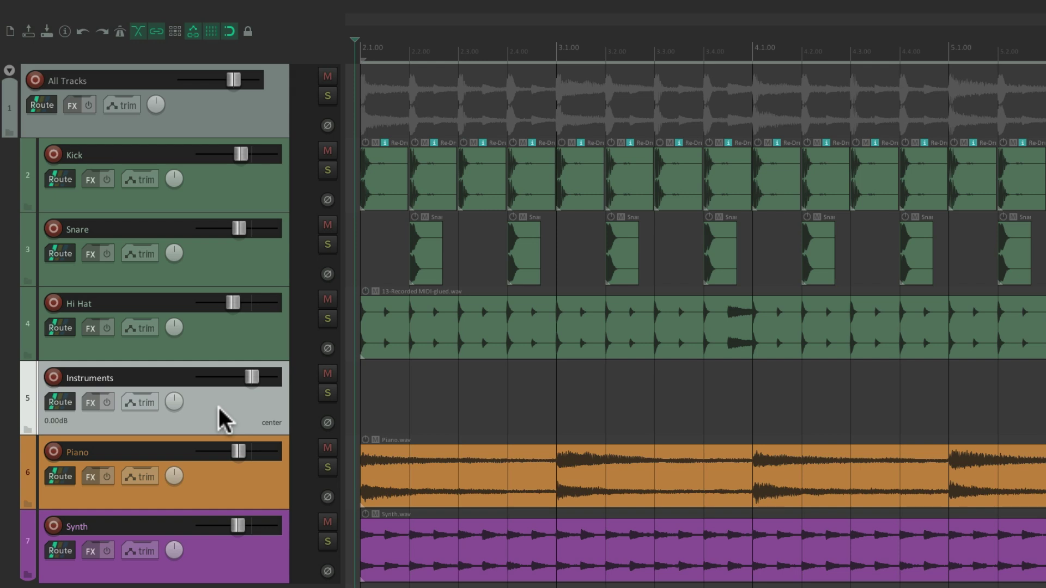
click(28, 427)
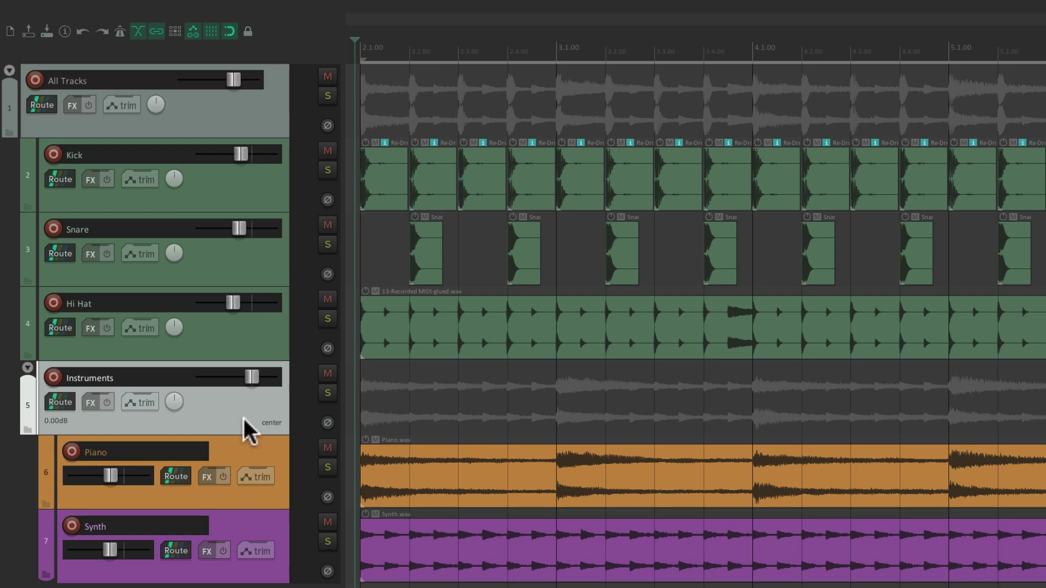
key(space)
click(327, 393)
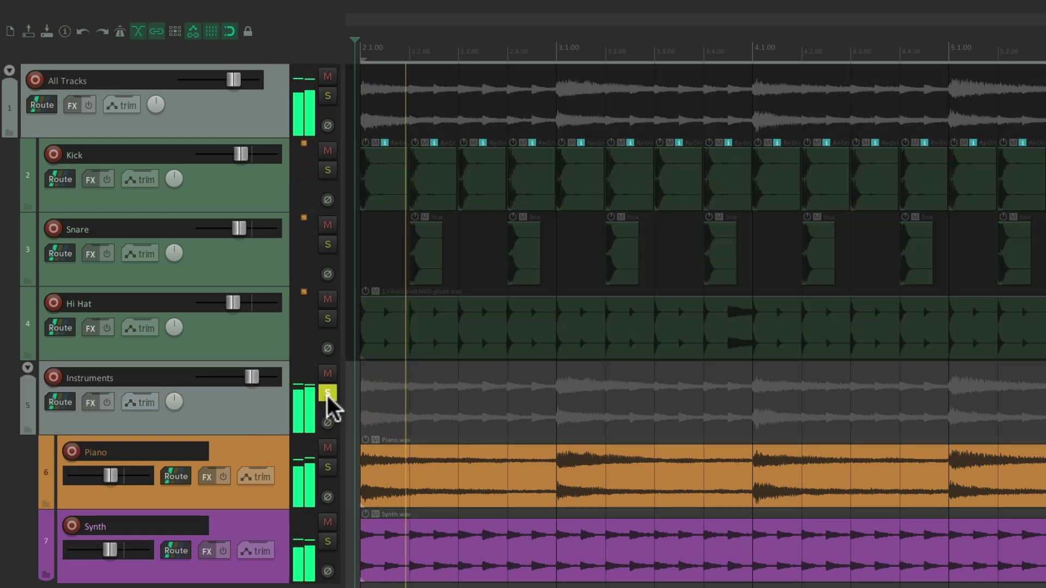
click(327, 393)
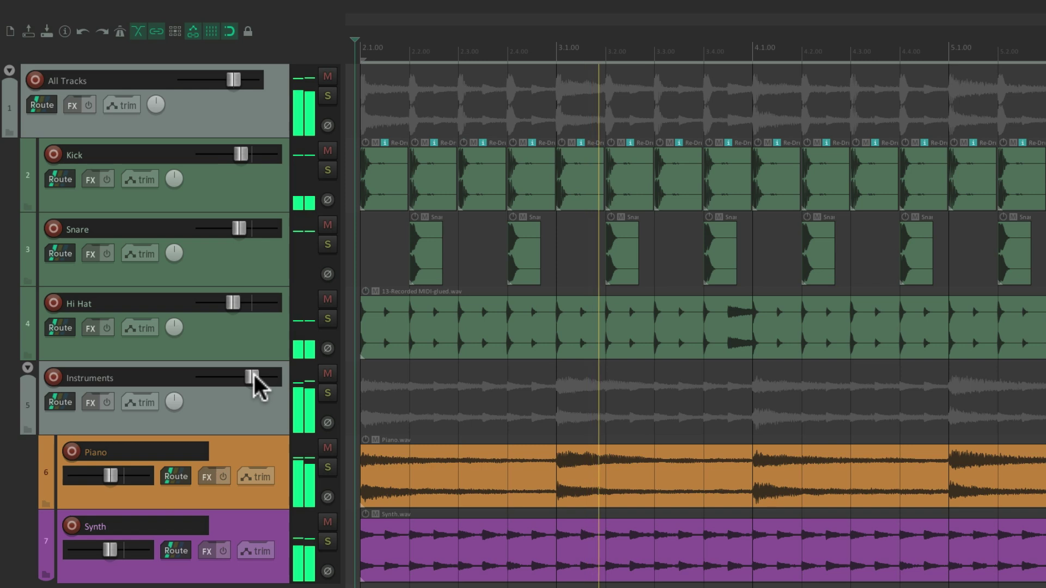
mouse_move(252, 376)
mouse_down()
mouse_move(209, 378)
mouse_move(253, 378)
mouse_up()
click(327, 373)
click(326, 373)
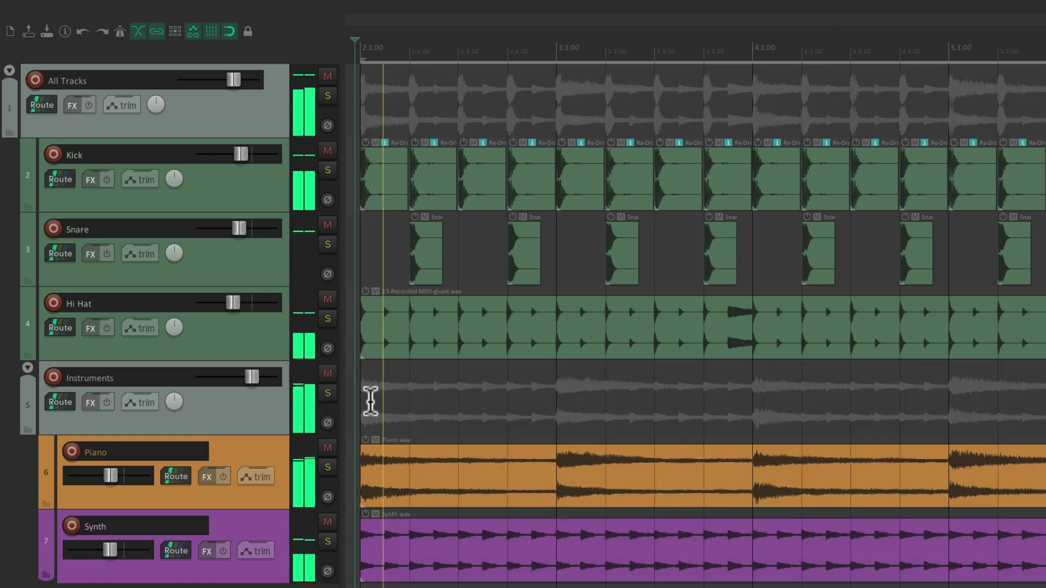
key(space)
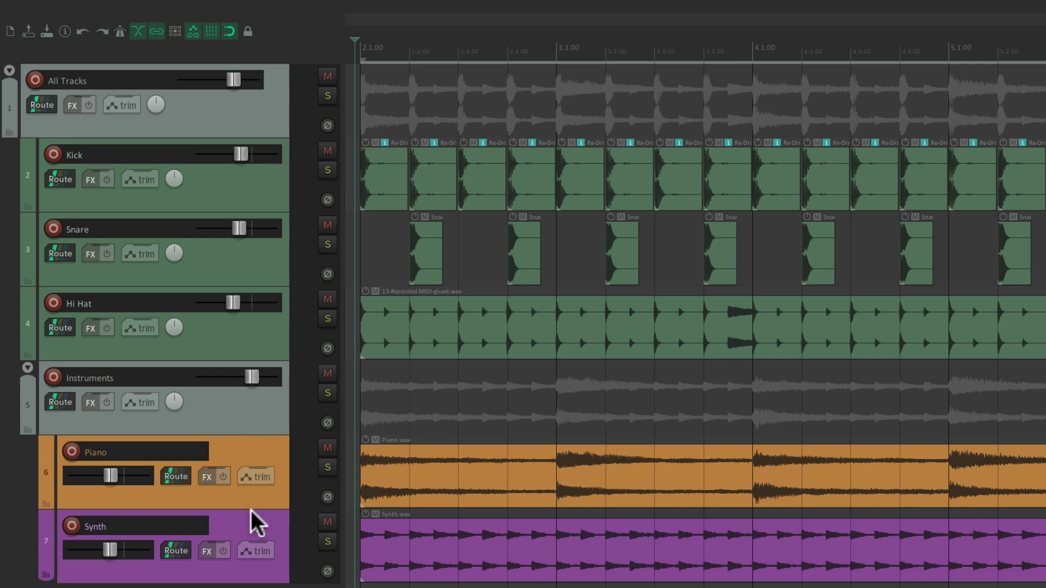
key(space)
click(328, 96)
click(326, 94)
click(325, 74)
click(325, 73)
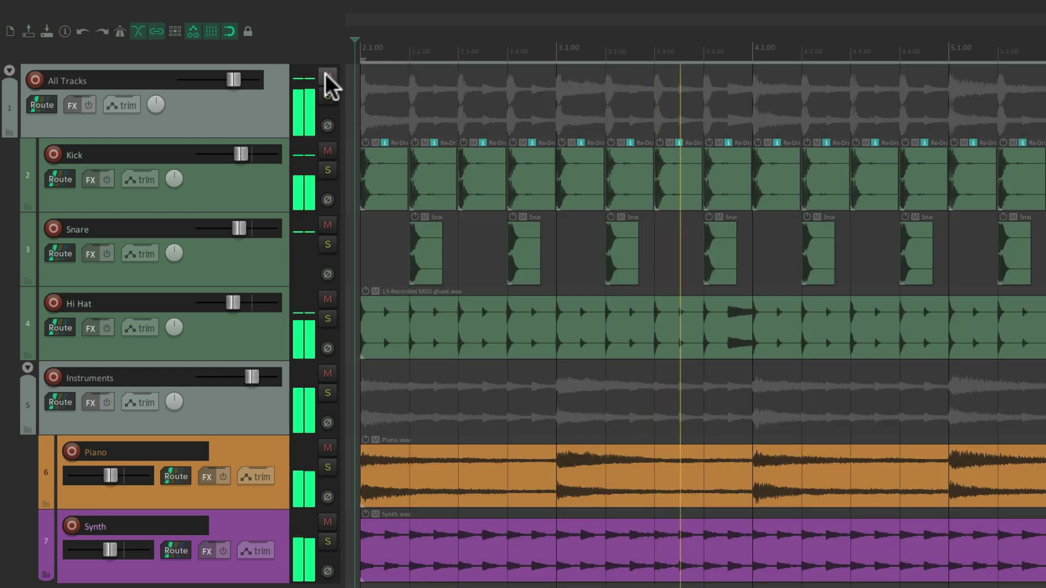
mouse_move(234, 82)
mouse_down()
mouse_move(192, 82)
mouse_move(233, 82)
mouse_up()
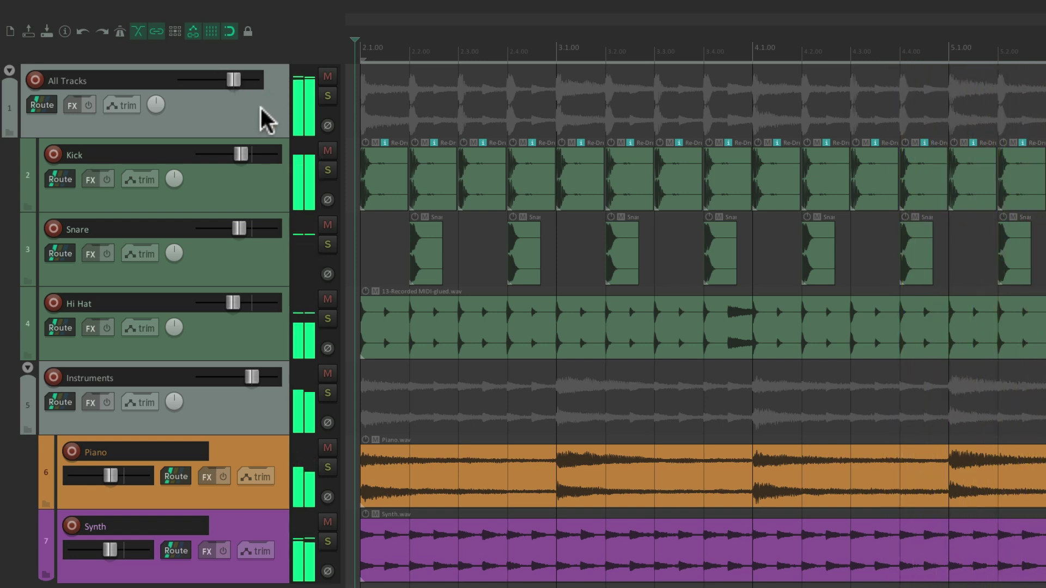
key(space)
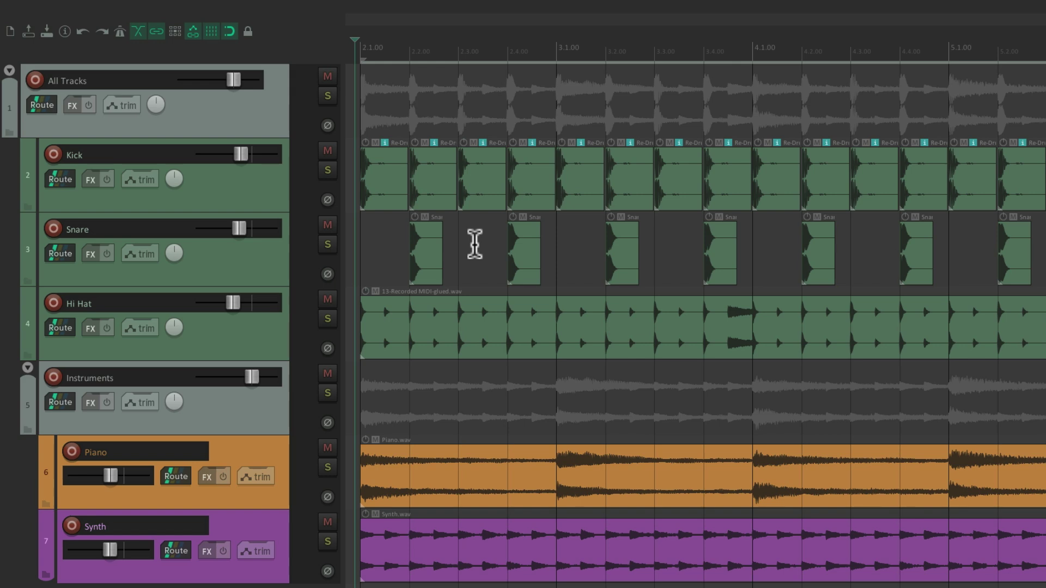
Shrink track heights, add a track named 'Drums' and move it directly under All Tracks
key(Page_Down)
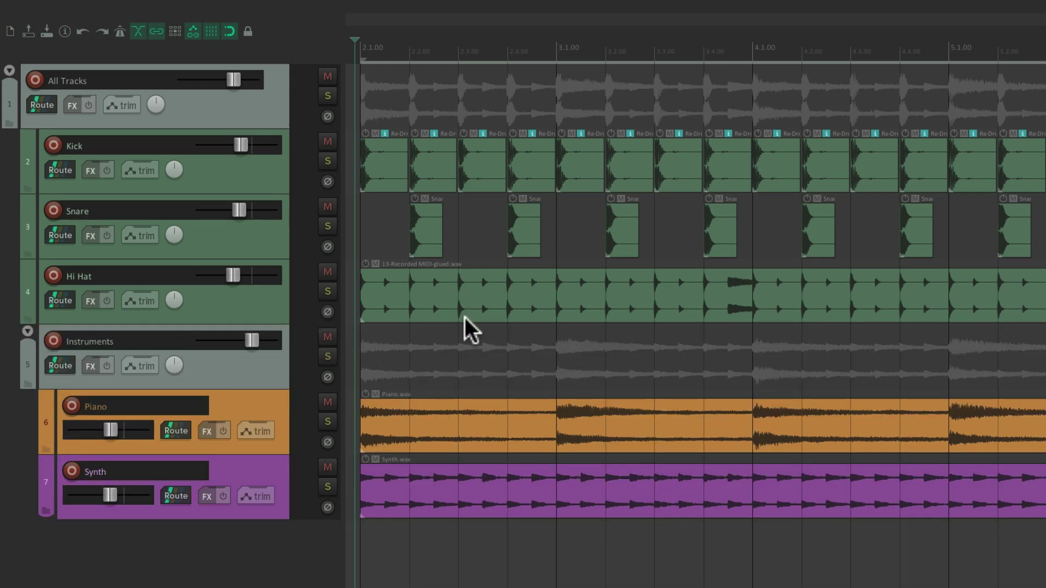
double_click(237, 551)
double_click(159, 534)
text(Drums)
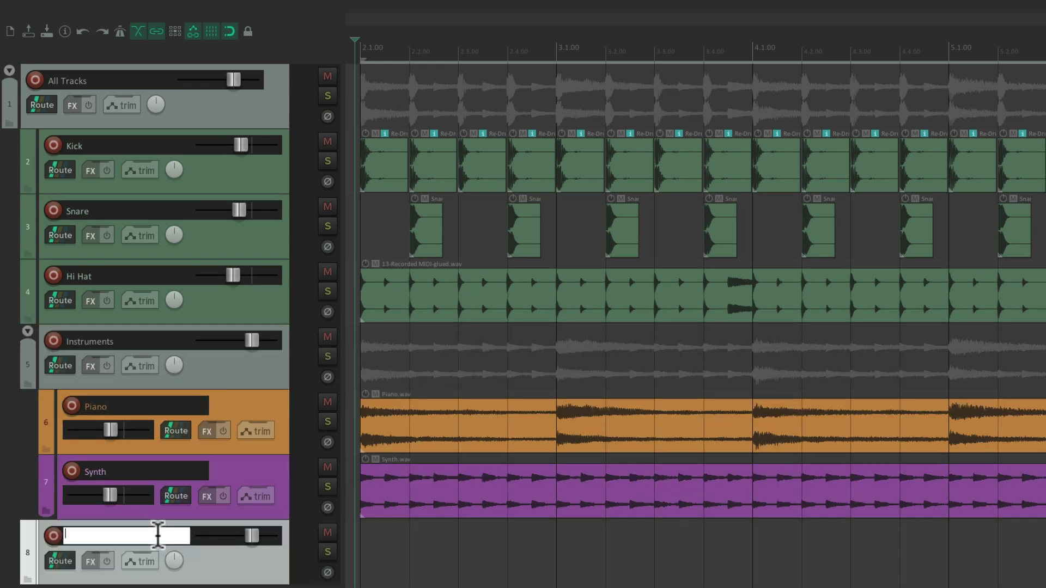
key(Return)
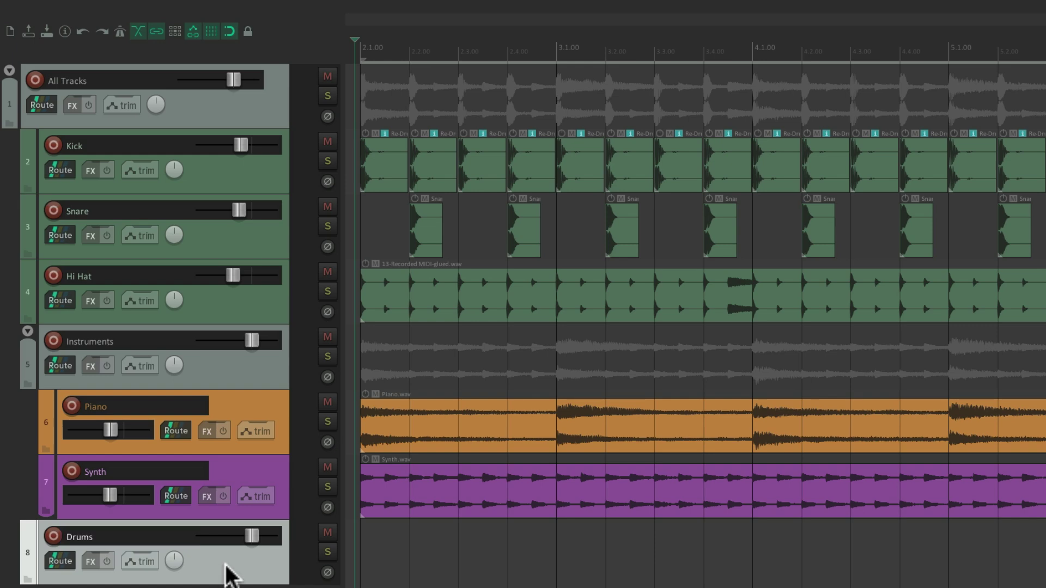
drag(225, 565, 214, 140)
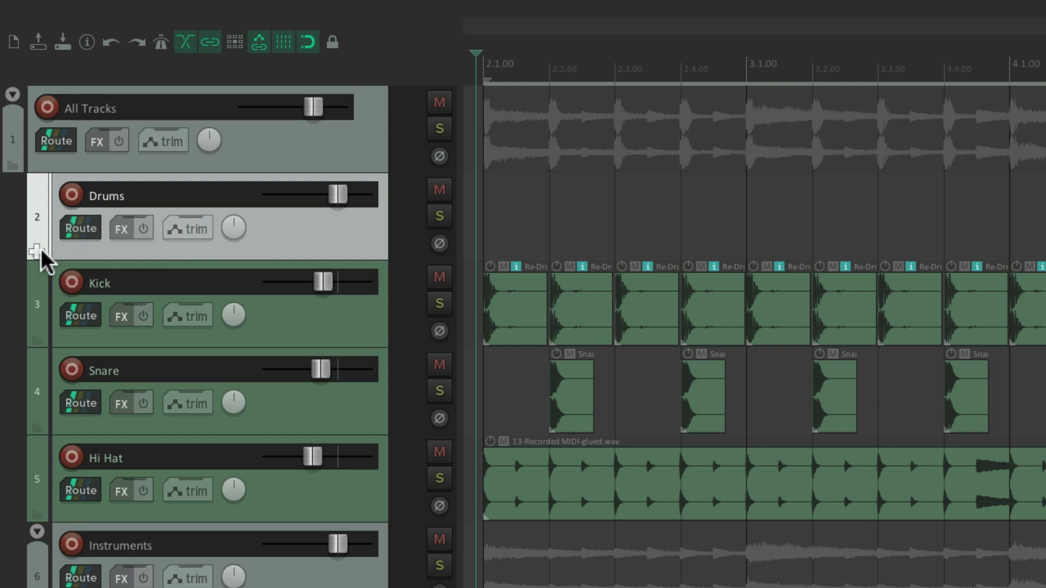
Nest Kick, Snare and Hi Hat inside the Drums folder
click(306, 327)
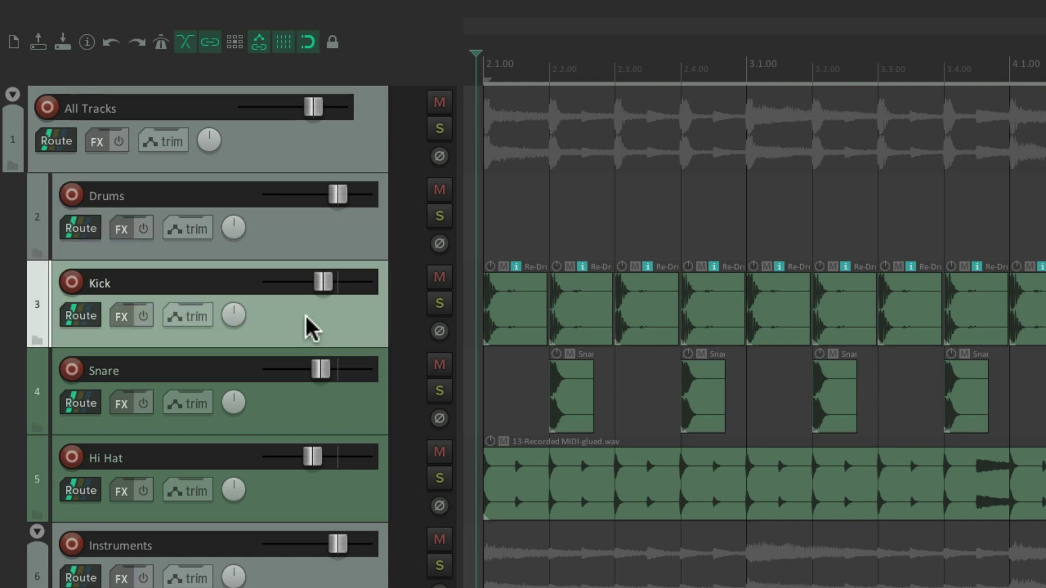
shift+click(322, 510)
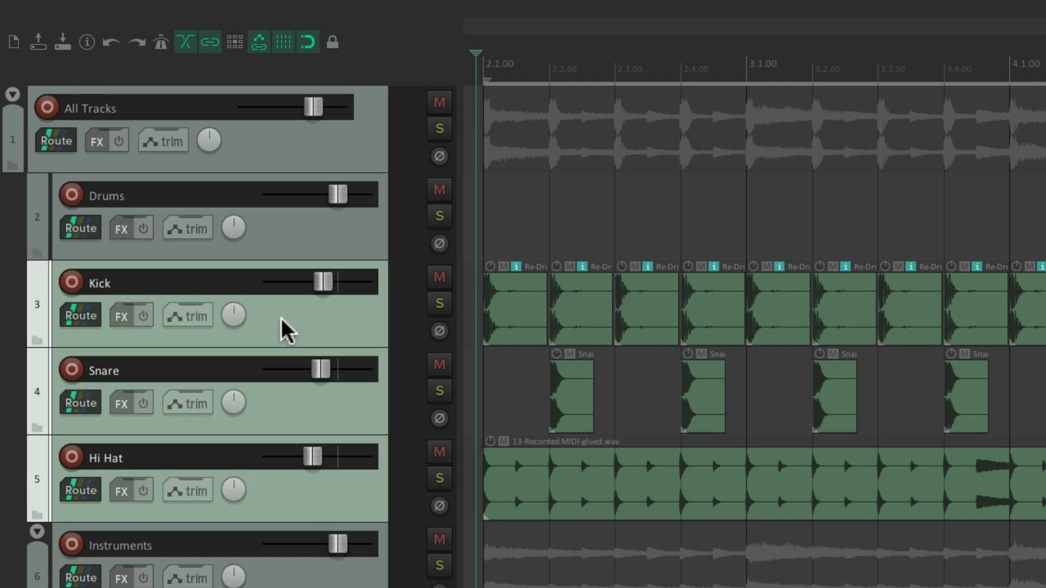
drag(281, 319, 286, 228)
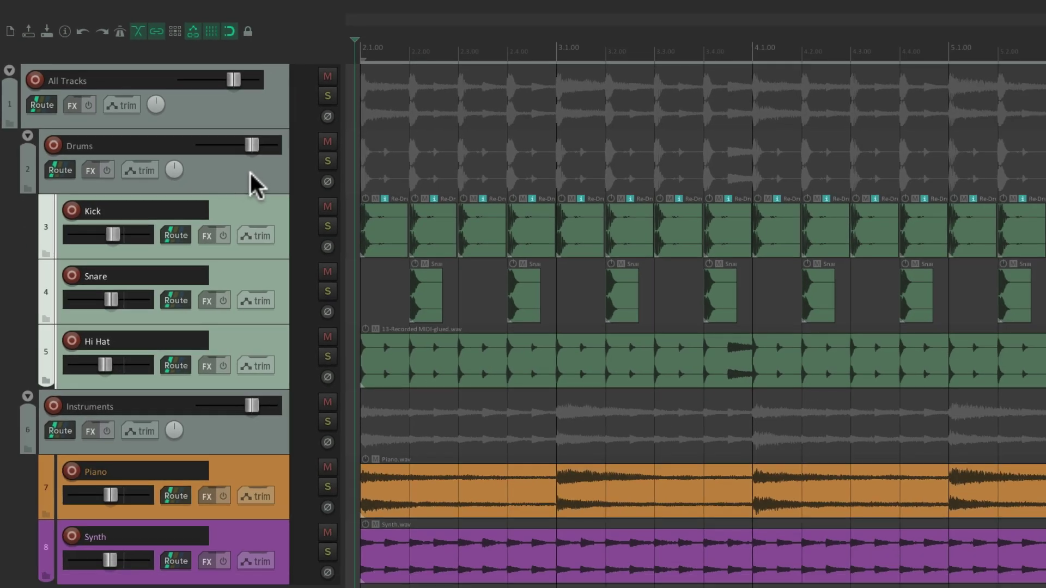
click(250, 171)
click(240, 428)
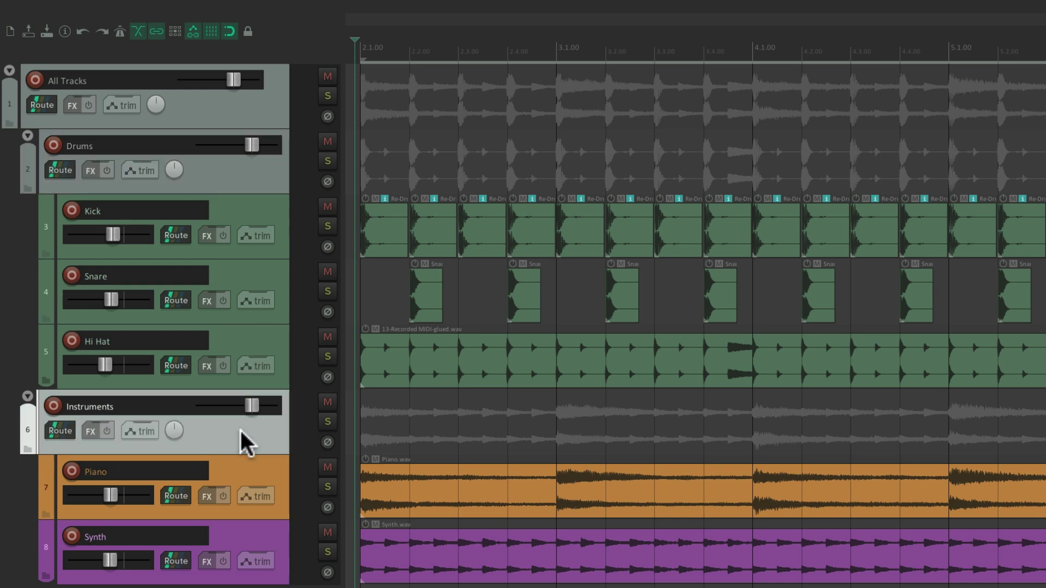
click(251, 104)
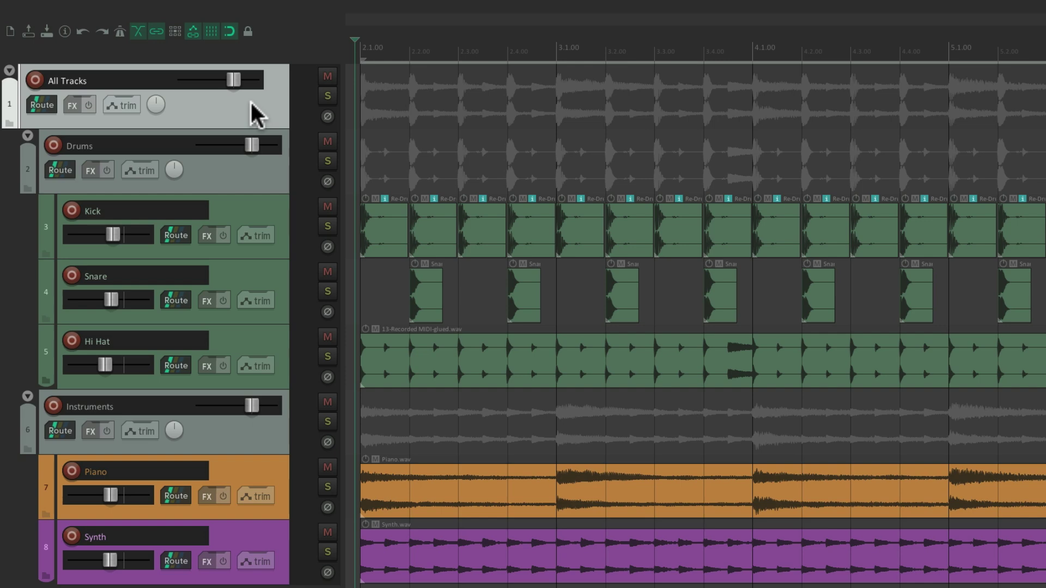
click(327, 76)
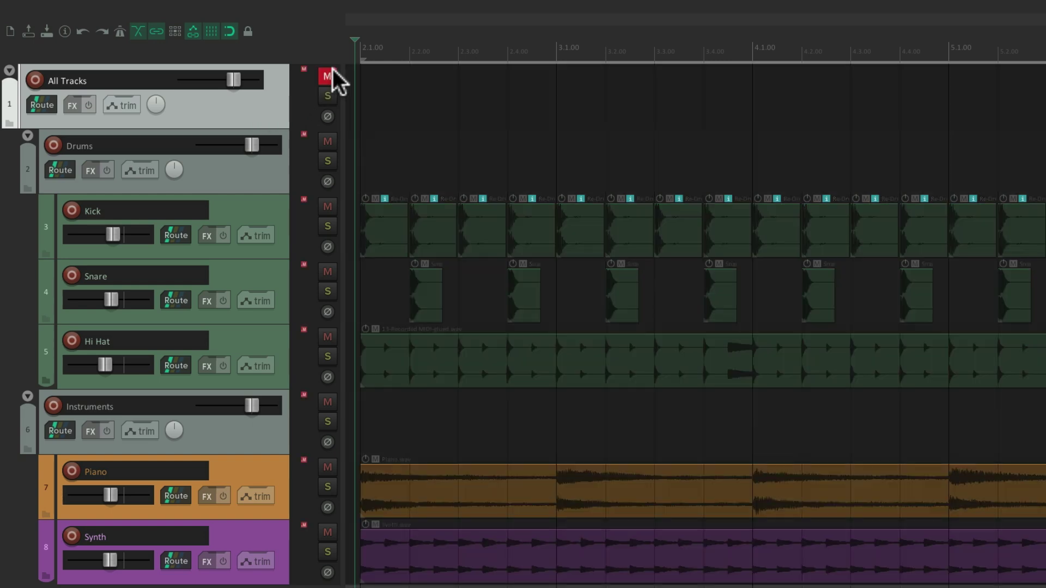
key(space)
click(332, 70)
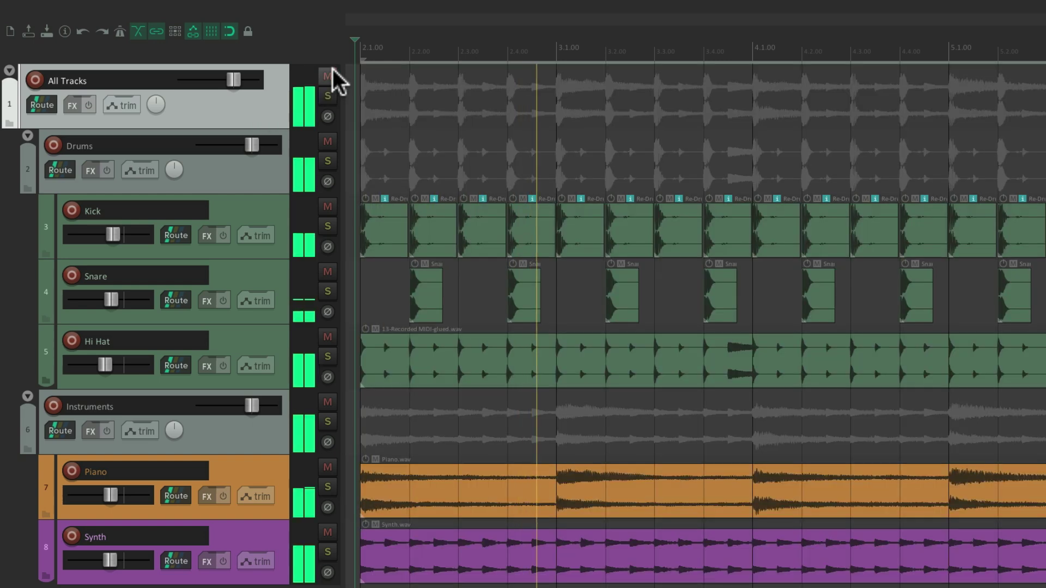
click(329, 159)
click(329, 159)
click(326, 419)
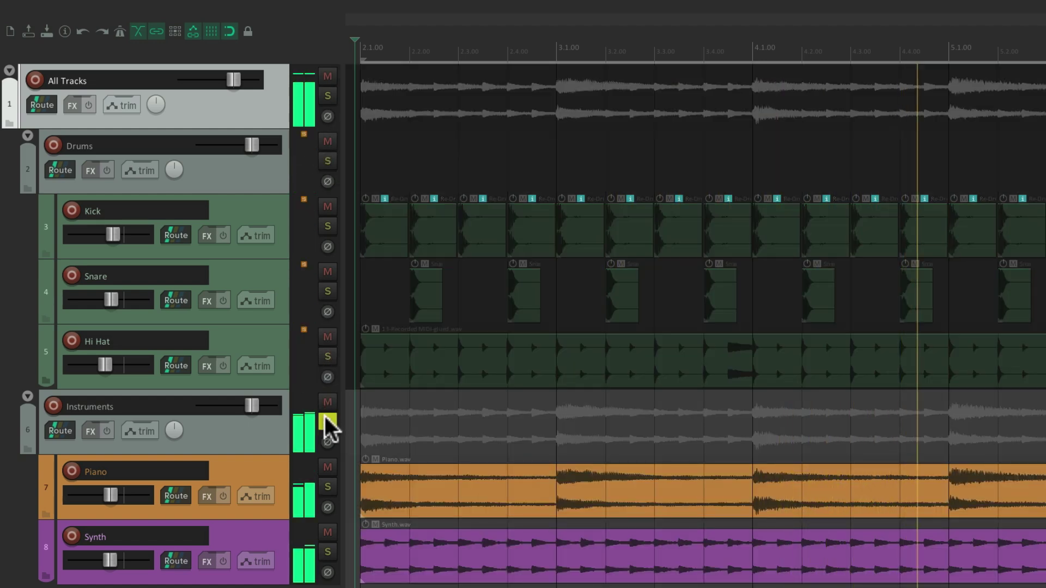
click(324, 416)
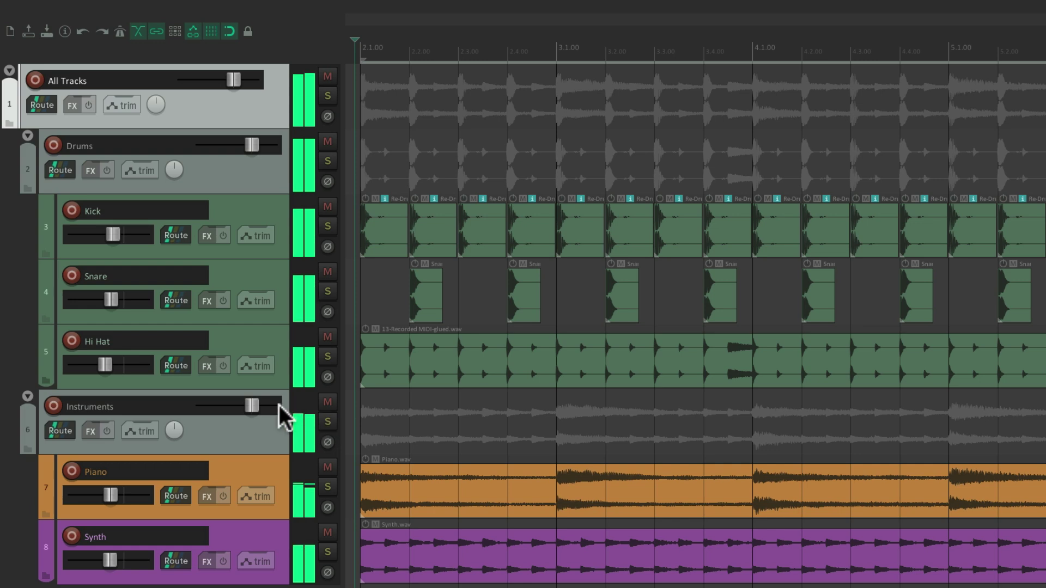
mouse_move(255, 404)
mouse_down()
mouse_move(214, 408)
mouse_move(251, 409)
mouse_up()
mouse_move(253, 146)
mouse_down()
mouse_move(204, 155)
mouse_move(254, 152)
mouse_up()
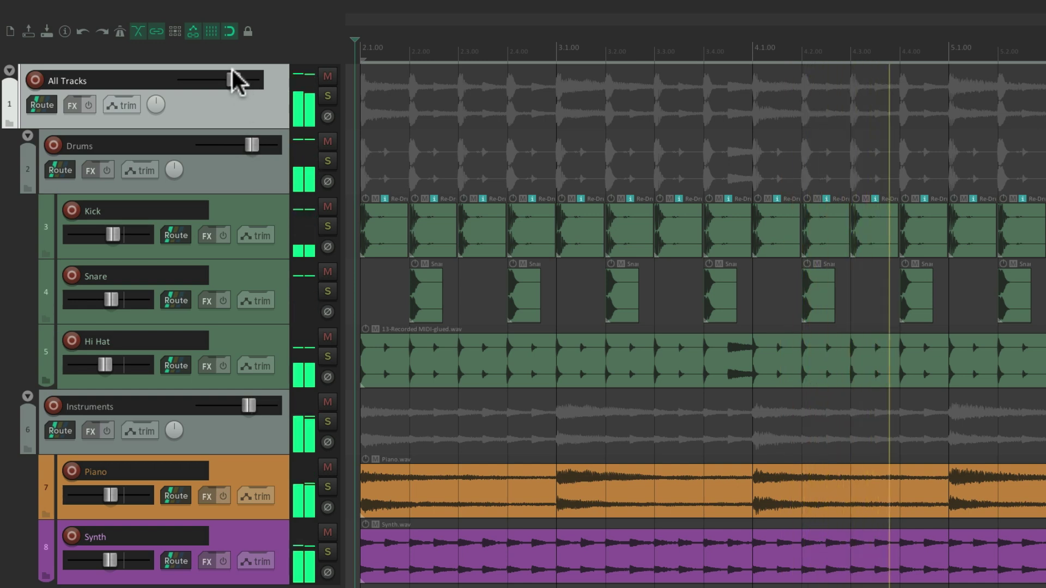
mouse_move(233, 78)
mouse_down()
mouse_move(186, 74)
mouse_move(232, 77)
mouse_up()
key(space)
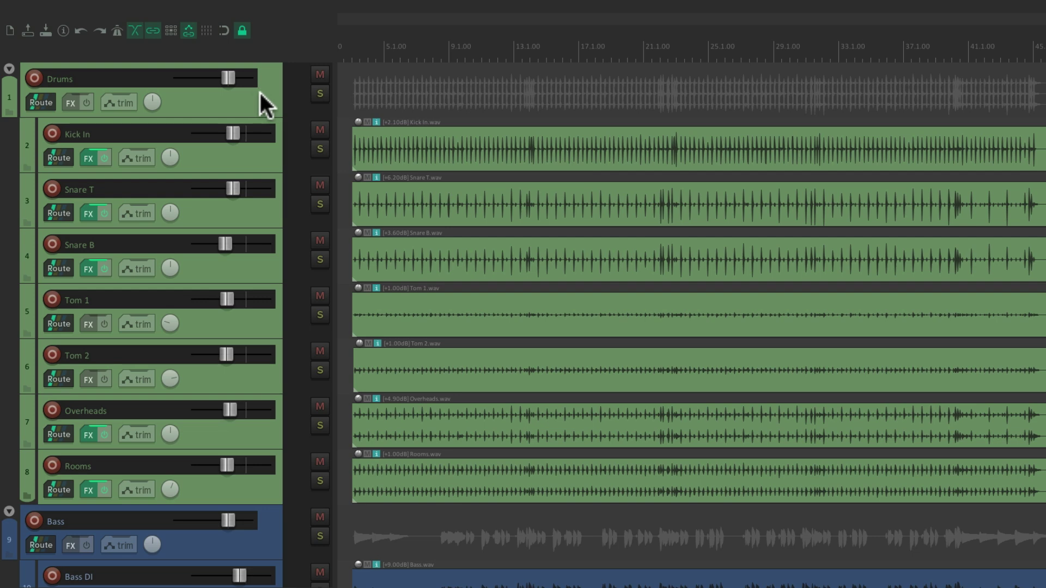
scroll(524, 310, down, 5)
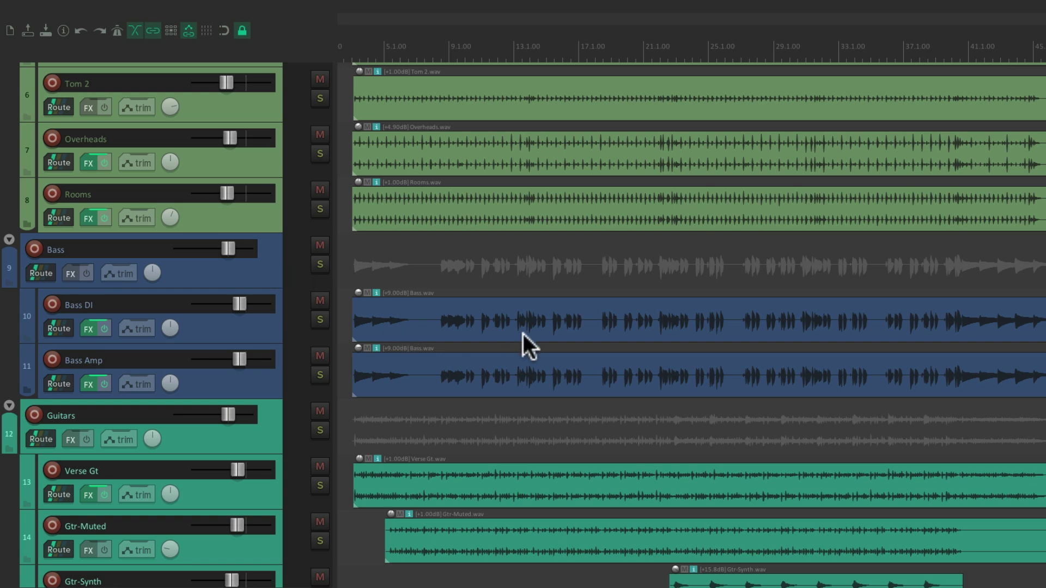
scroll(523, 338, down, 5)
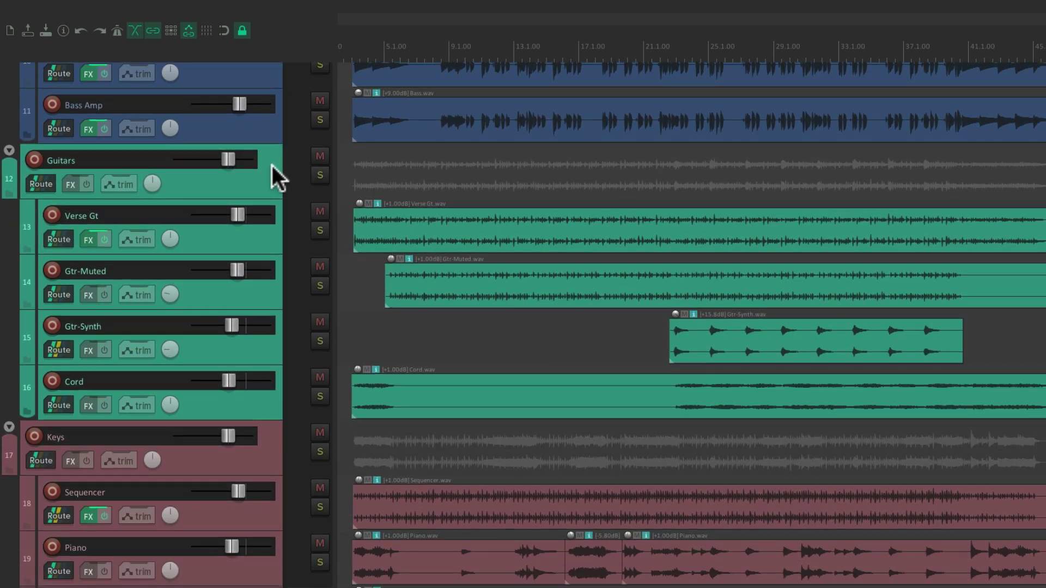
scroll(508, 293, down, 4)
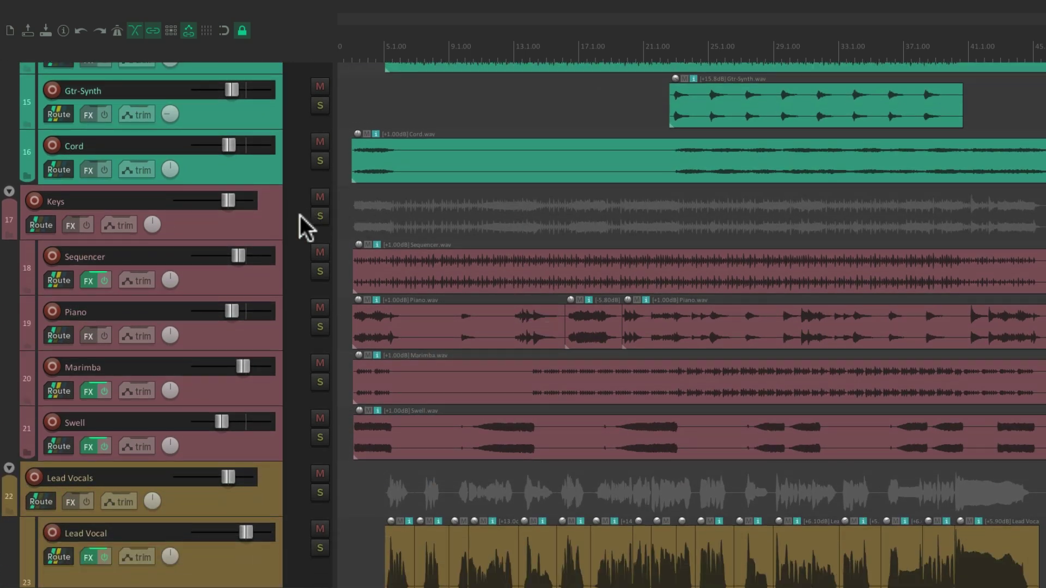
scroll(523, 351, down, 4)
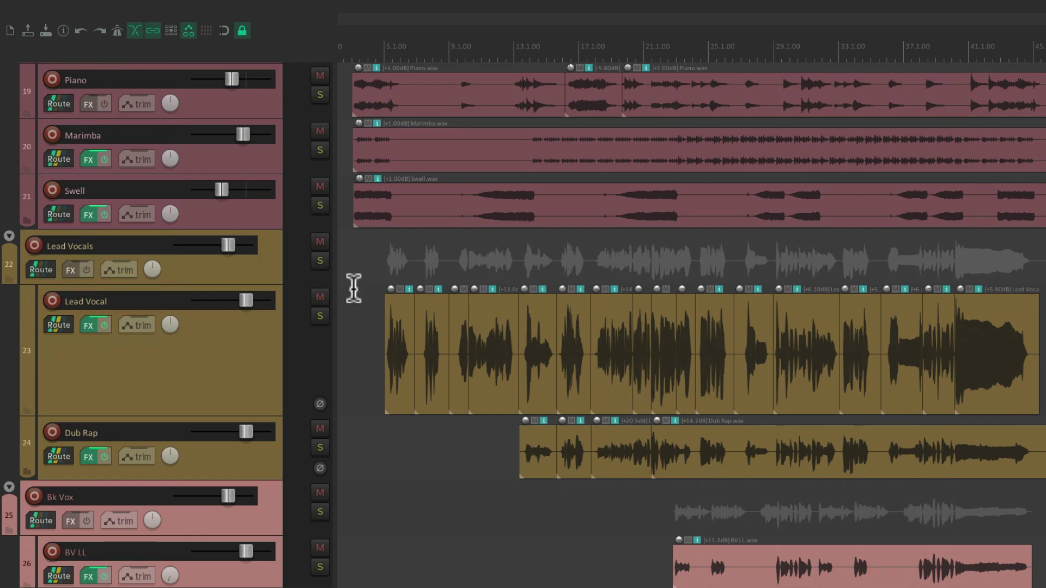
scroll(501, 371, down, 1)
scroll(502, 376, down, 4)
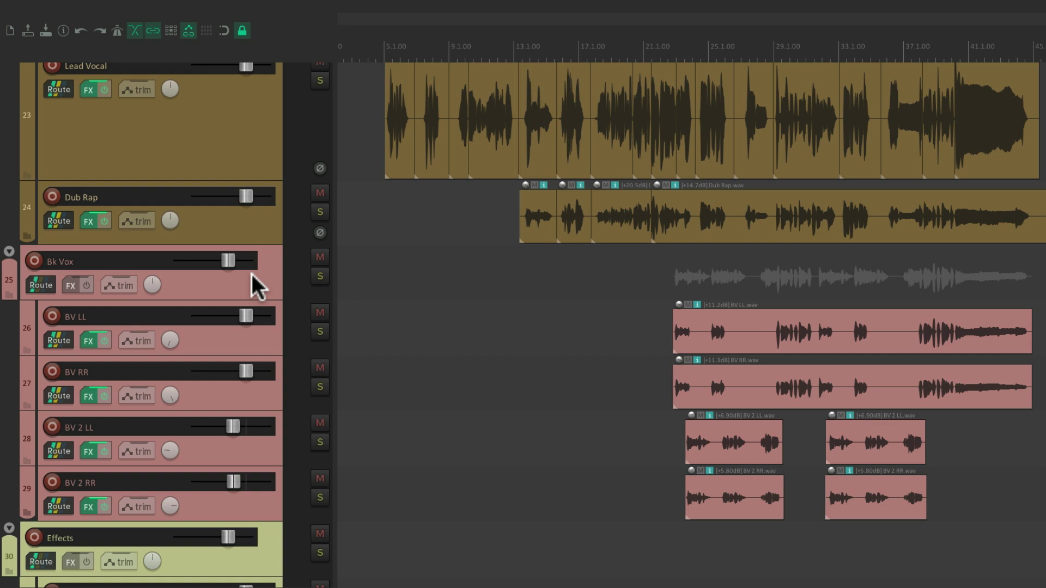
scroll(501, 388, down, 4)
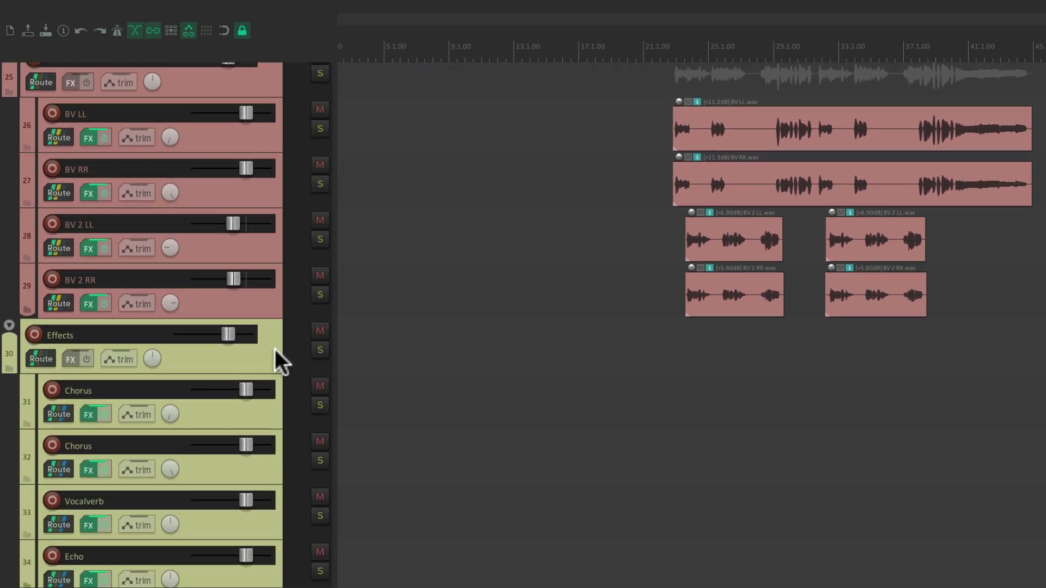
scroll(420, 345, down, 1)
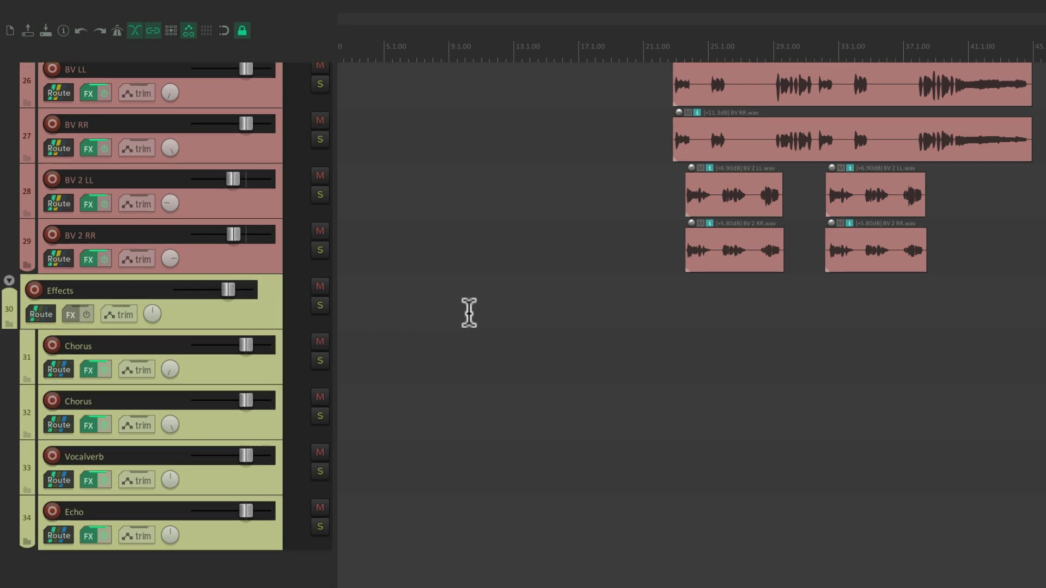
scroll(481, 316, up, 3)
scroll(480, 316, up, 15)
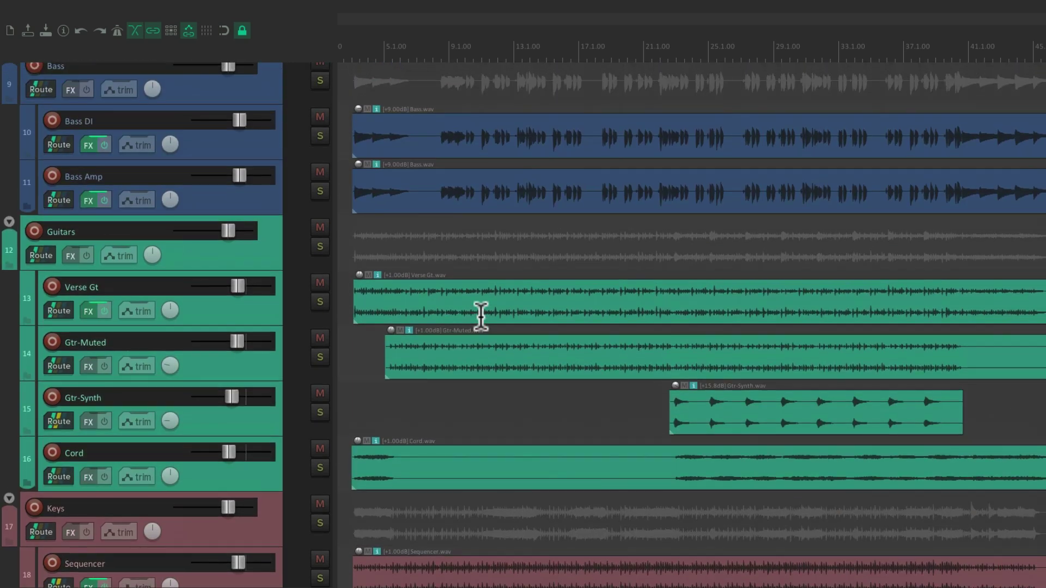
scroll(480, 316, up, 7)
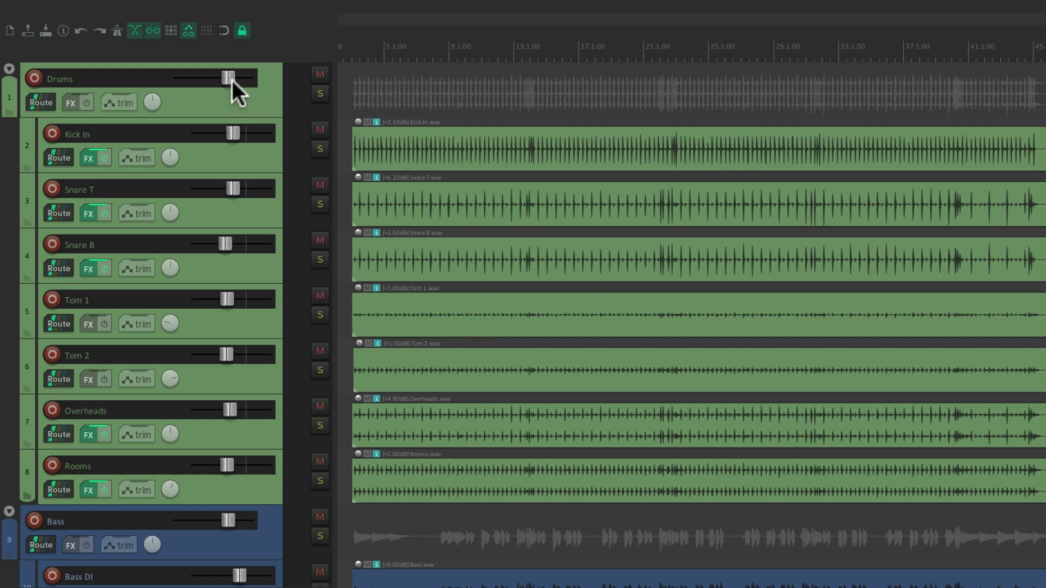
mouse_move(230, 80)
mouse_down()
mouse_move(188, 86)
mouse_move(220, 79)
mouse_up()
scroll(482, 223, down, 4)
mouse_move(226, 338)
mouse_down()
mouse_move(179, 339)
mouse_move(228, 338)
mouse_up()
scroll(435, 334, down, 7)
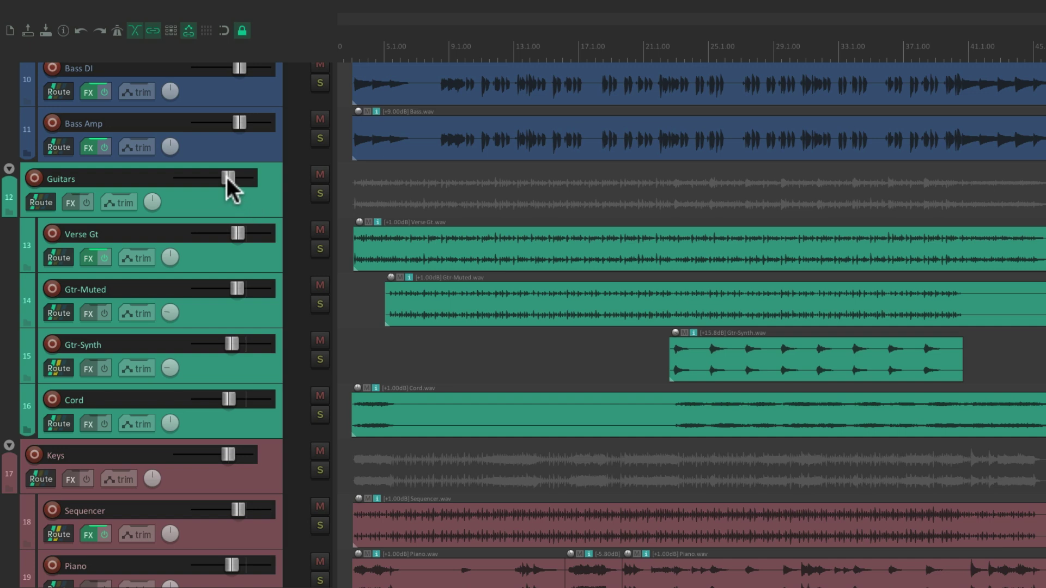
mouse_move(228, 177)
mouse_down()
mouse_move(188, 178)
mouse_move(228, 178)
mouse_up()
scroll(513, 275, up, 11)
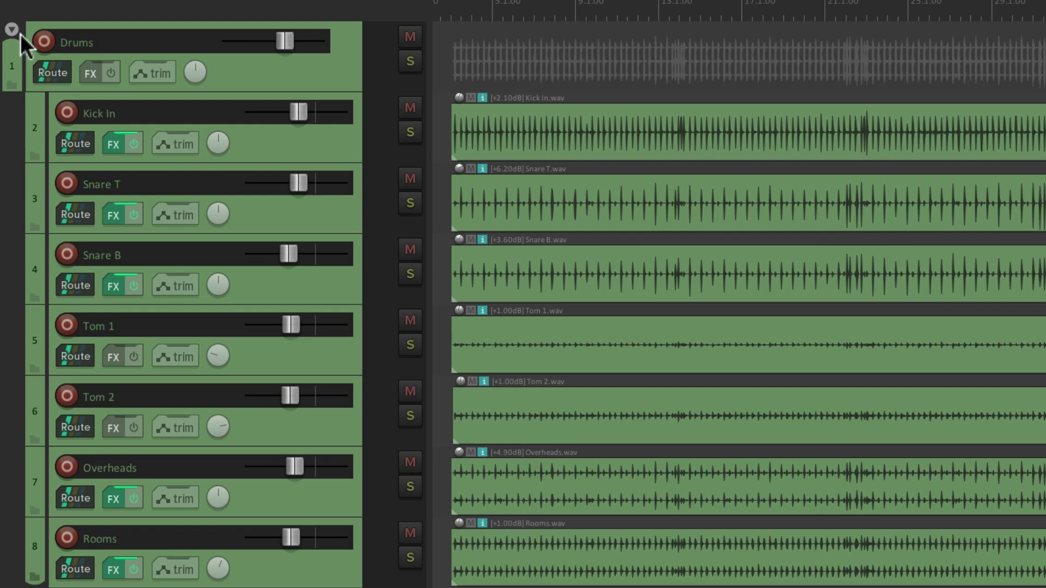
Collapse the Drums, Bass, Guitars, Keys, Lead Vocals, Bk Vox and Effects folders to thin lines
click(12, 28)
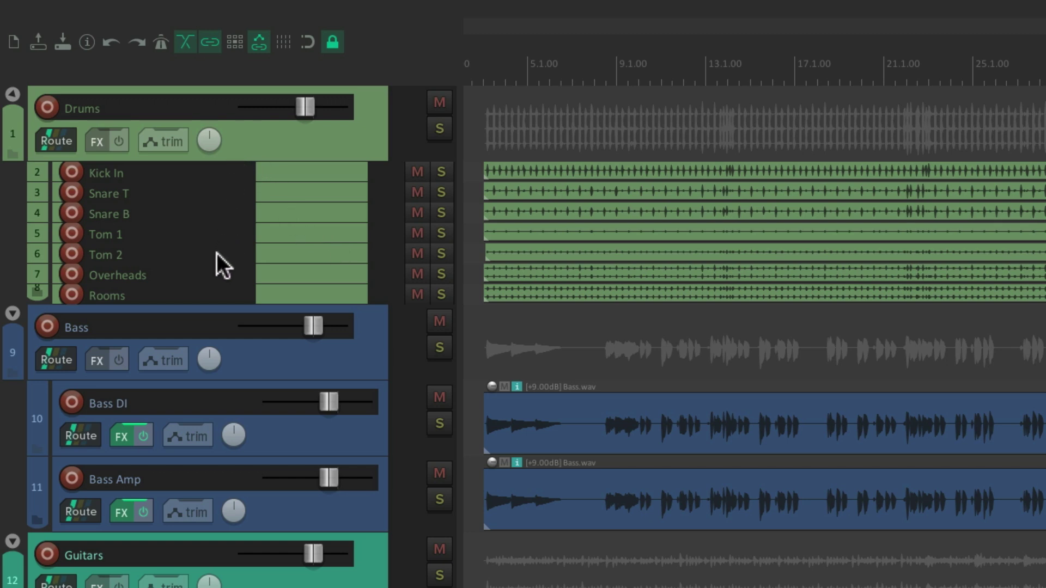
click(14, 92)
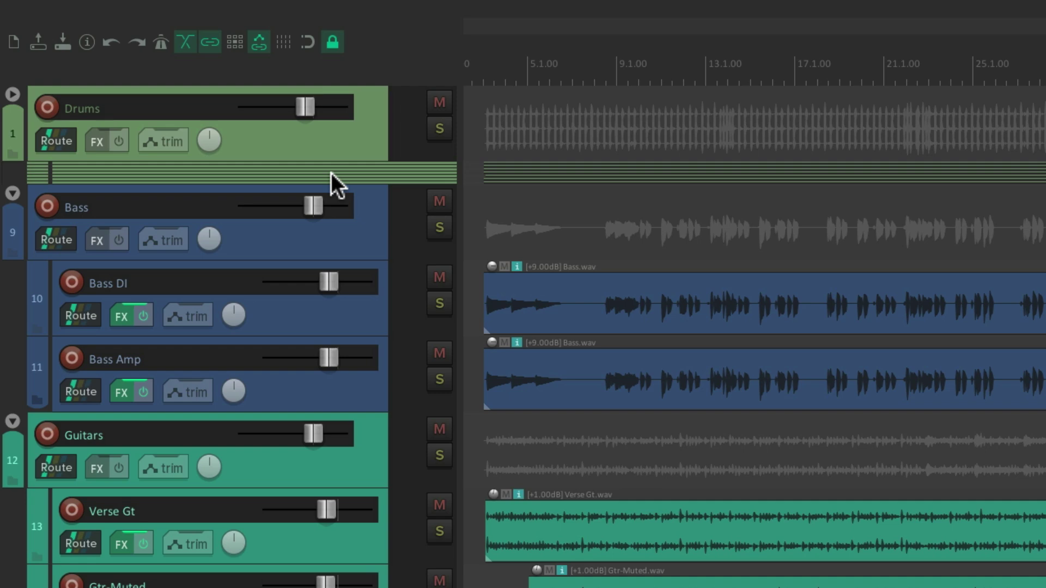
click(12, 193)
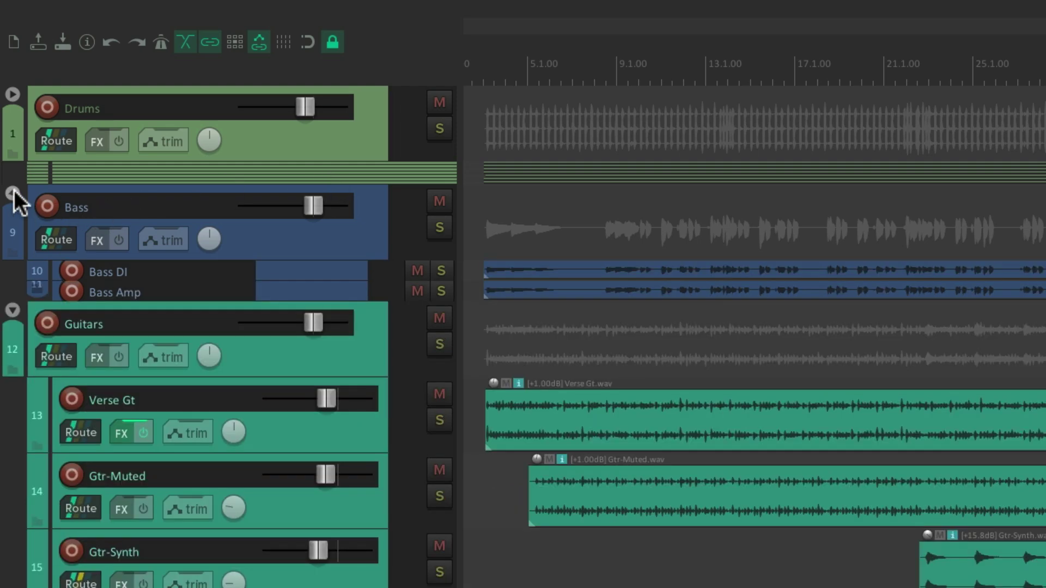
click(12, 193)
click(13, 274)
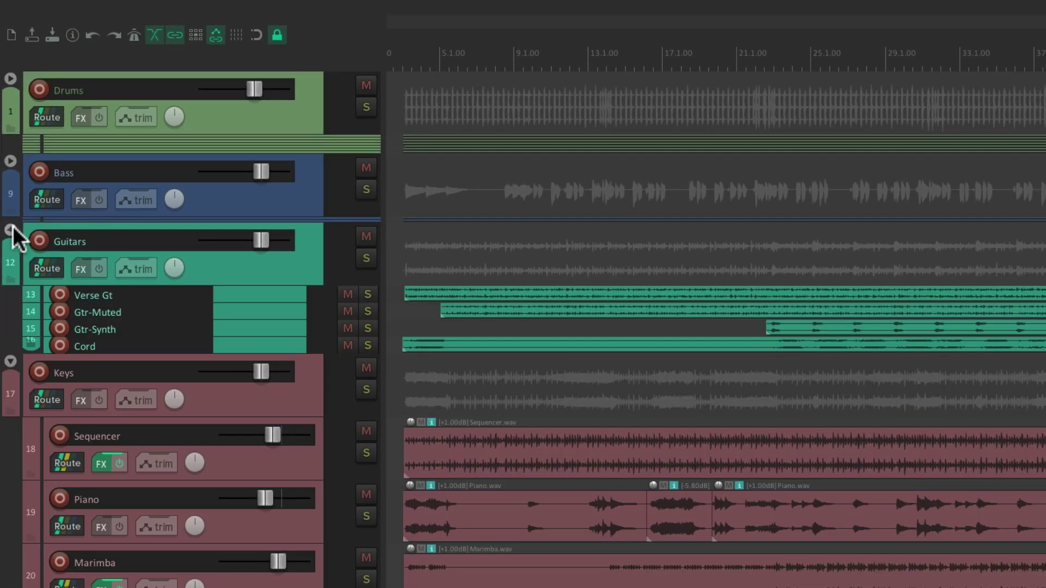
click(12, 229)
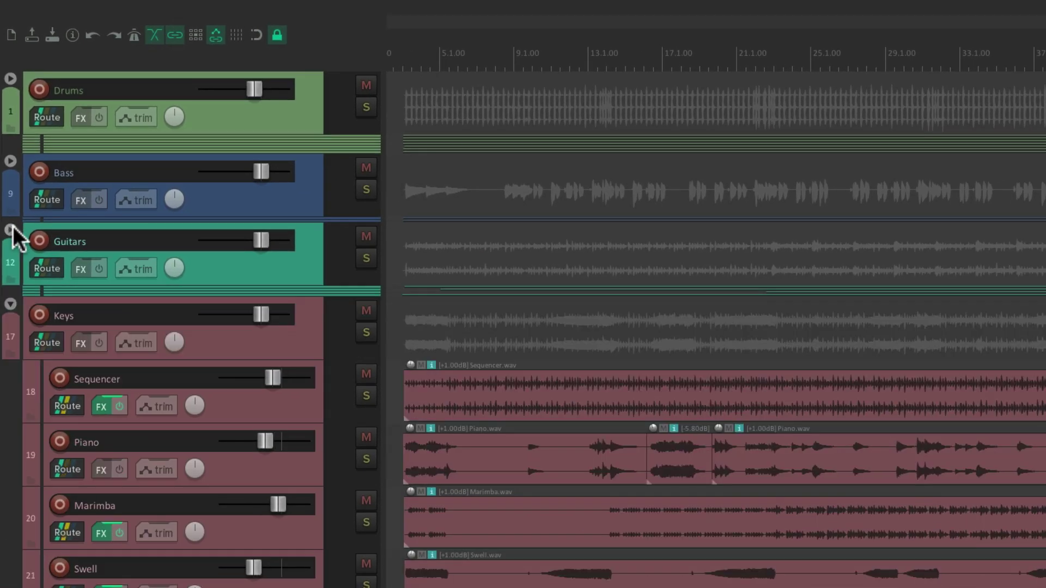
click(8, 304)
click(9, 304)
click(11, 376)
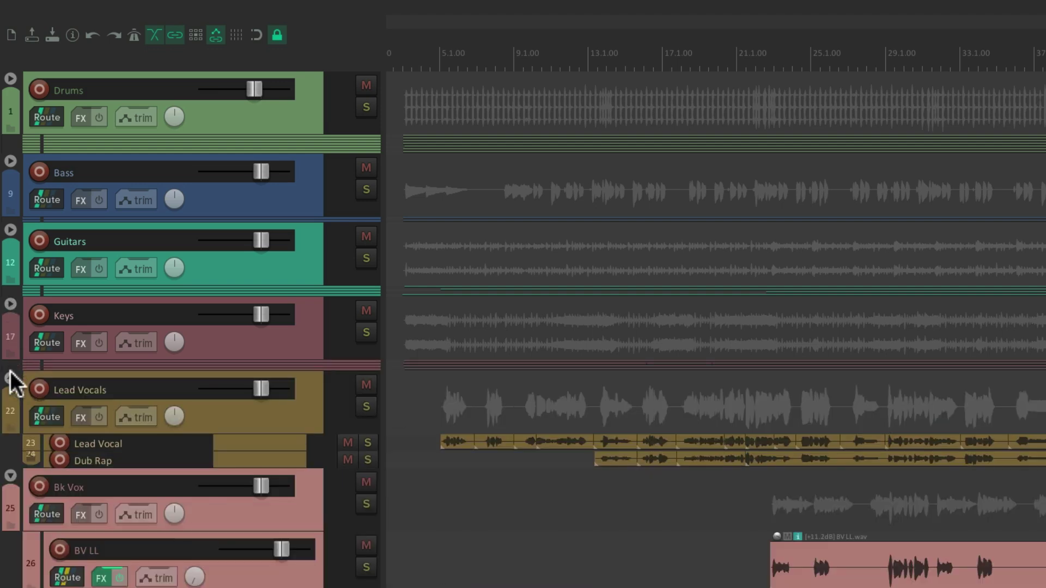
click(11, 376)
click(10, 442)
click(10, 442)
click(10, 456)
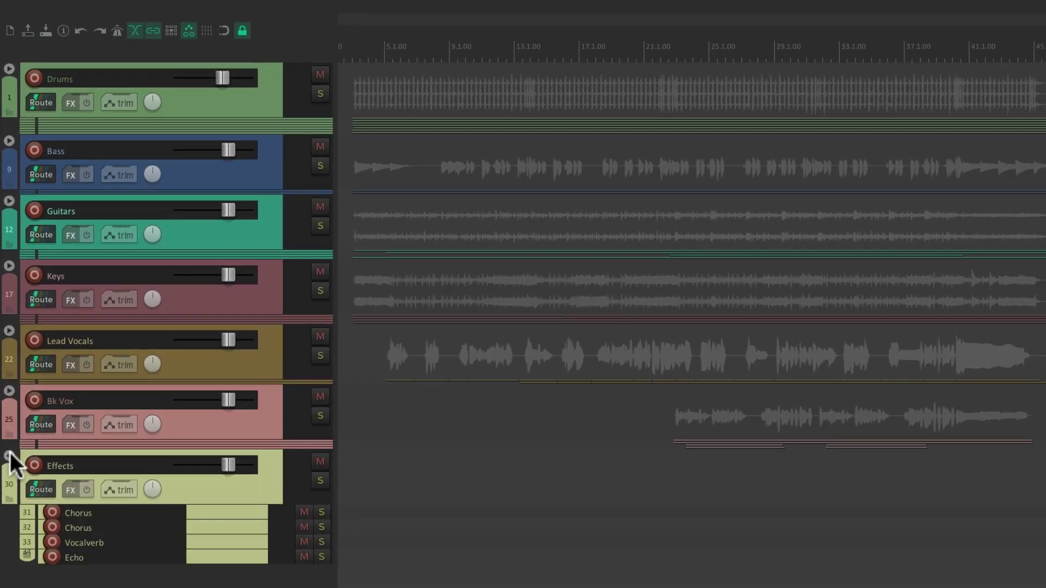
click(11, 455)
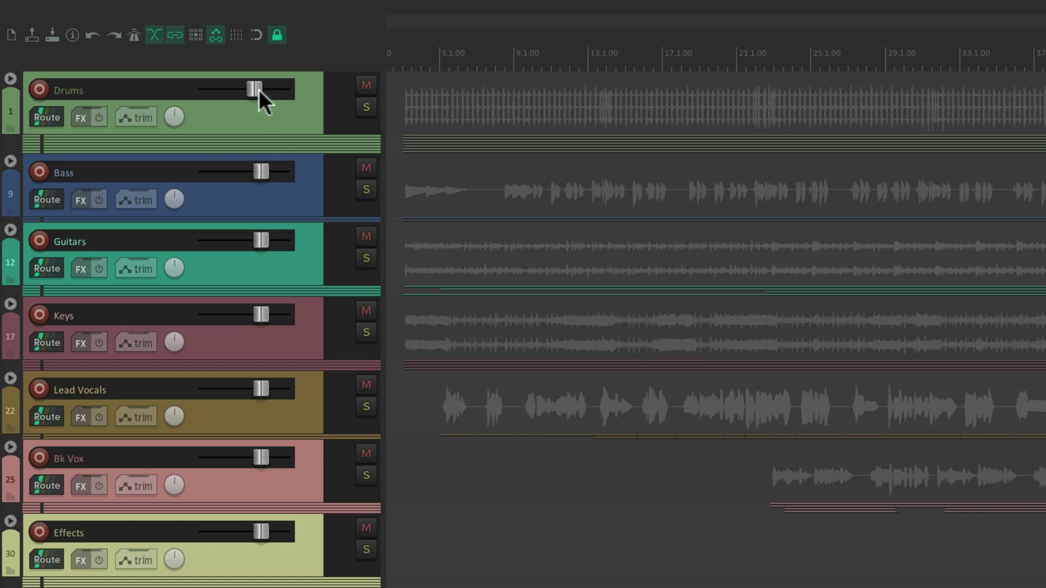
Turn down the Drums, Bass and Guitars (-7.40 dB) folder volumes and adjust Keys
mouse_move(259, 89)
mouse_down()
mouse_move(239, 92)
mouse_move(249, 92)
mouse_up()
drag(261, 171, 252, 171)
mouse_move(261, 239)
mouse_down()
mouse_move(233, 241)
mouse_move(254, 244)
mouse_up()
mouse_move(262, 310)
mouse_down()
mouse_move(238, 315)
mouse_move(260, 328)
mouse_up()
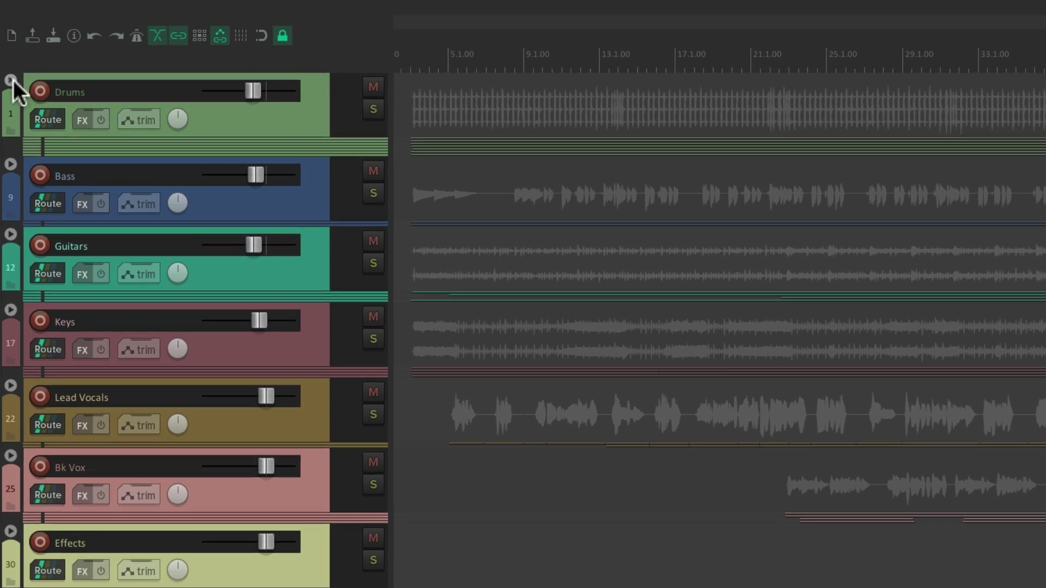
Cycle the Drums folder through expanded and compact back to fully collapsed
click(12, 81)
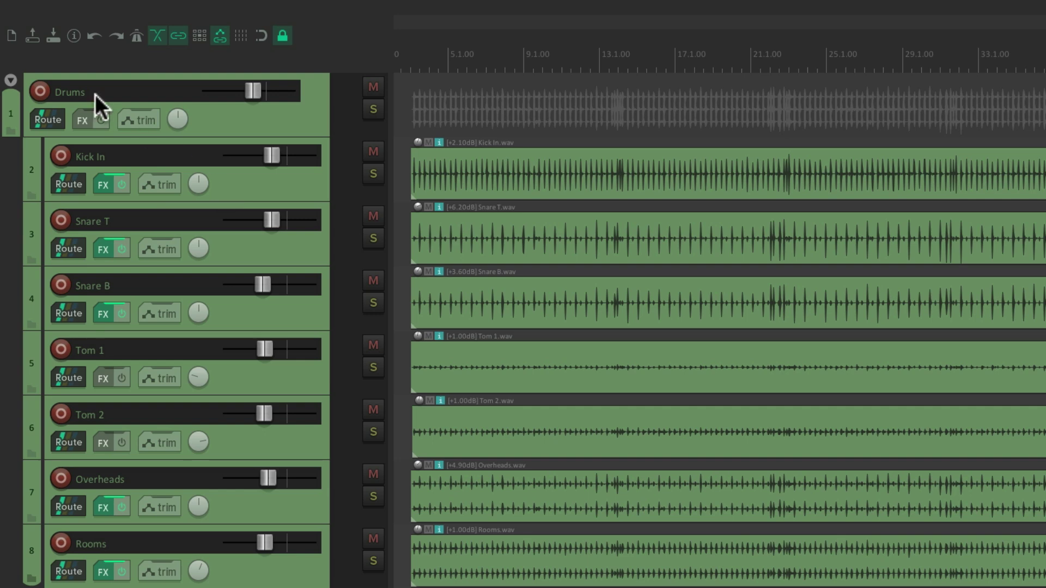
click(10, 76)
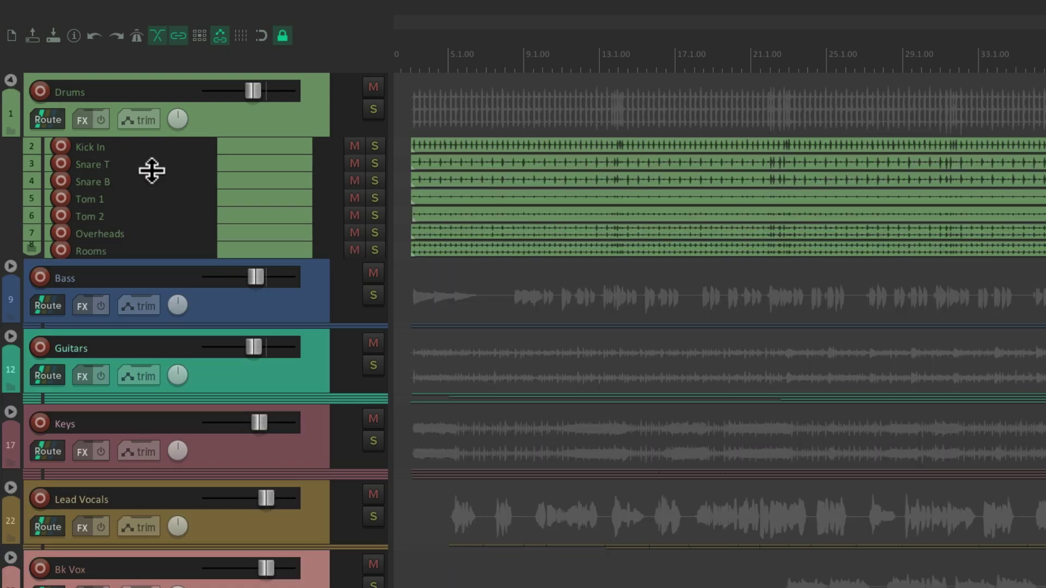
click(11, 80)
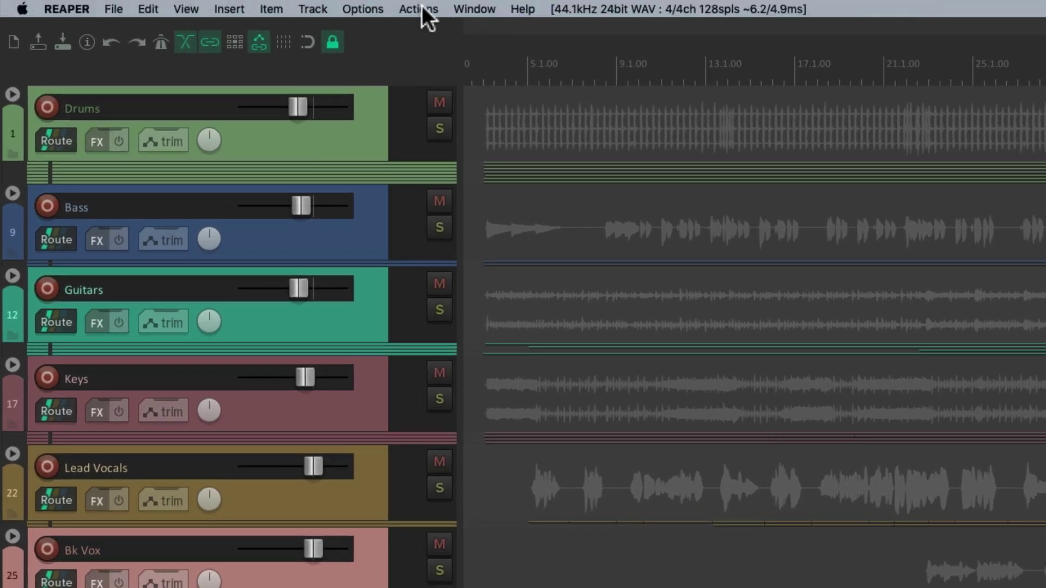
Assign Ctrl+C to 'Track: Cycle folder collapsed state' in the action list, then close it
click(351, 6)
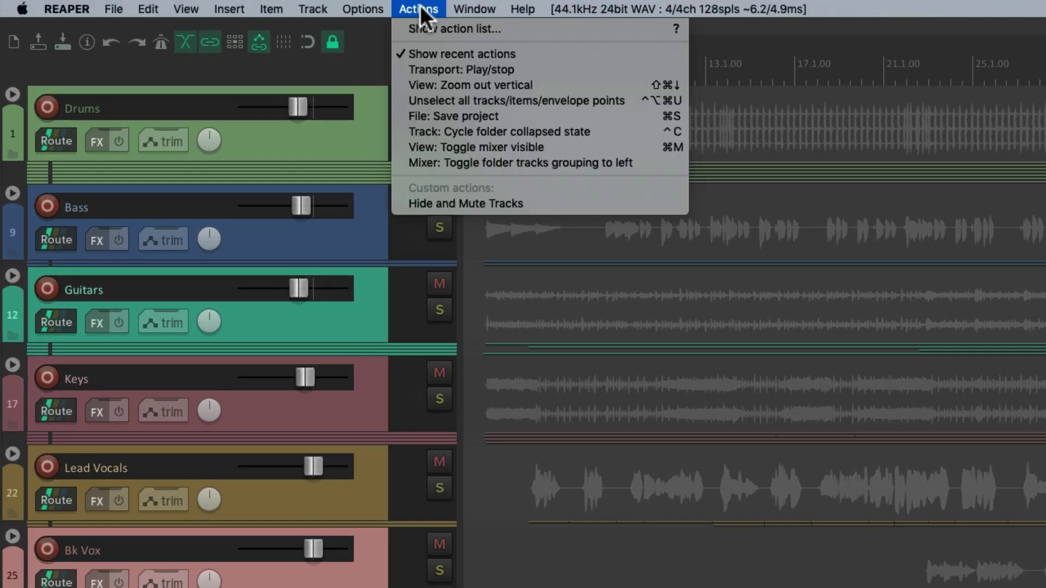
click(397, 32)
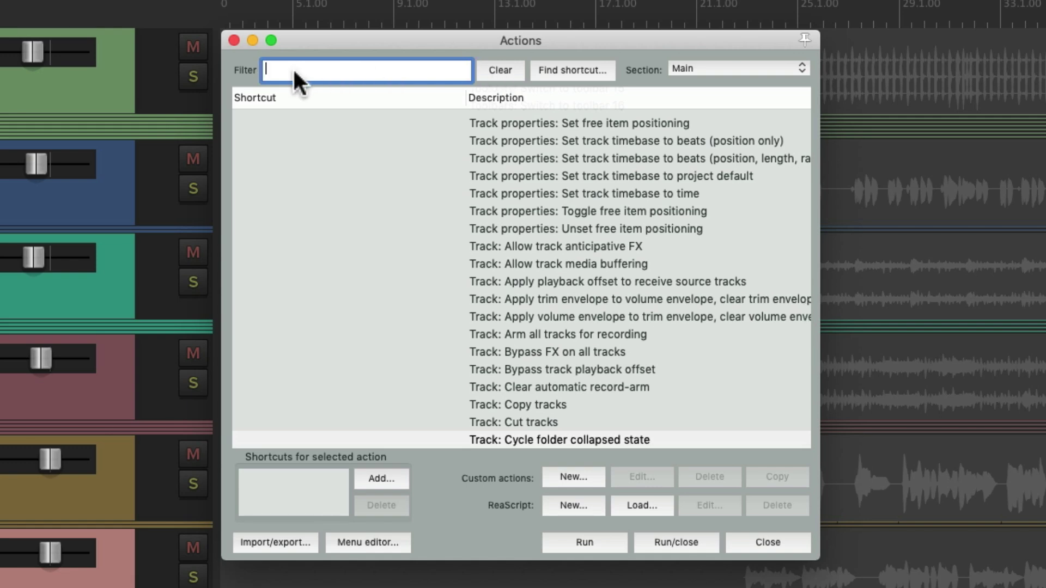
text(folder)
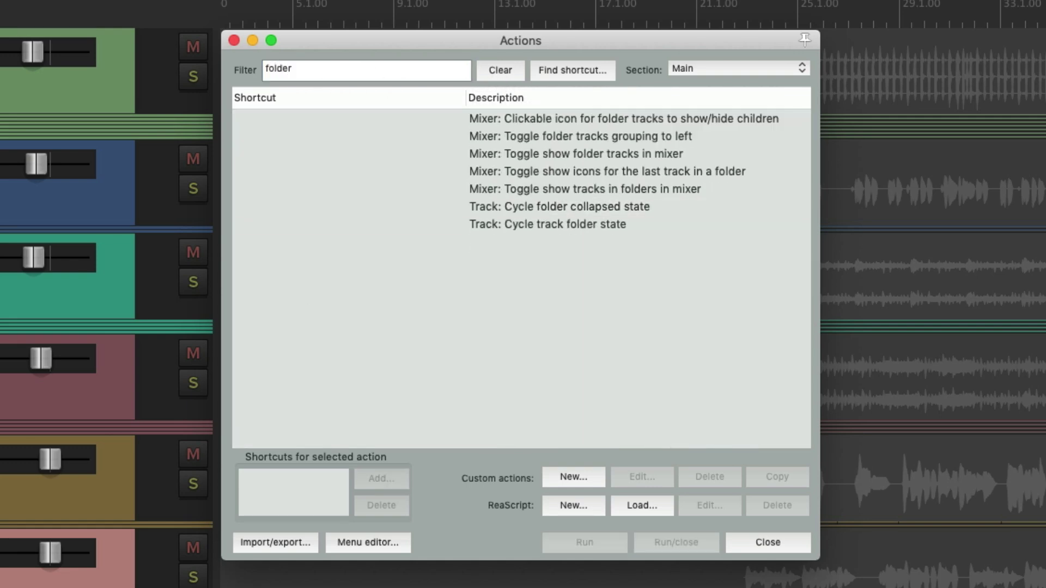
click(565, 207)
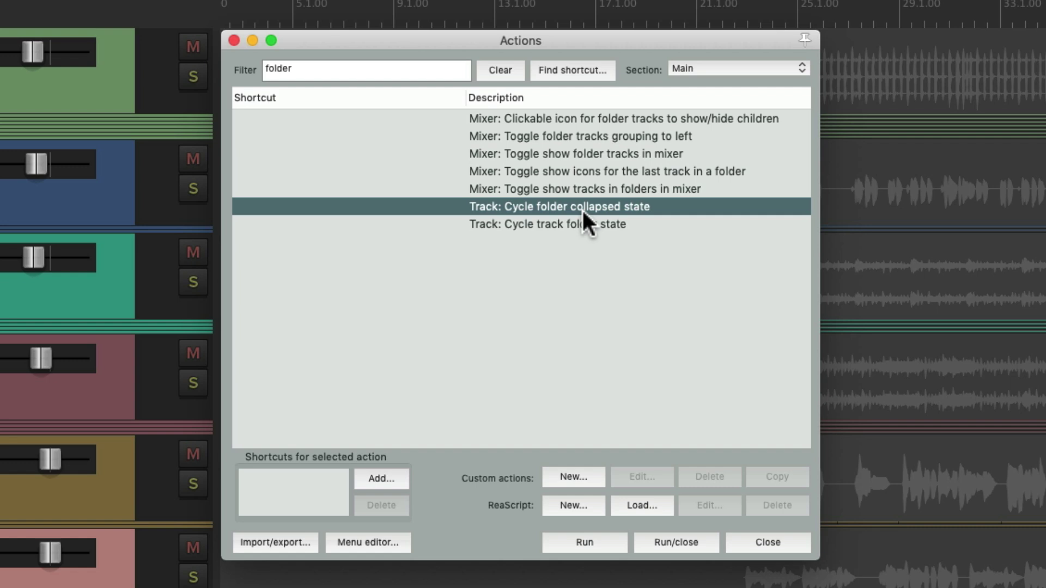
click(375, 475)
click(554, 241)
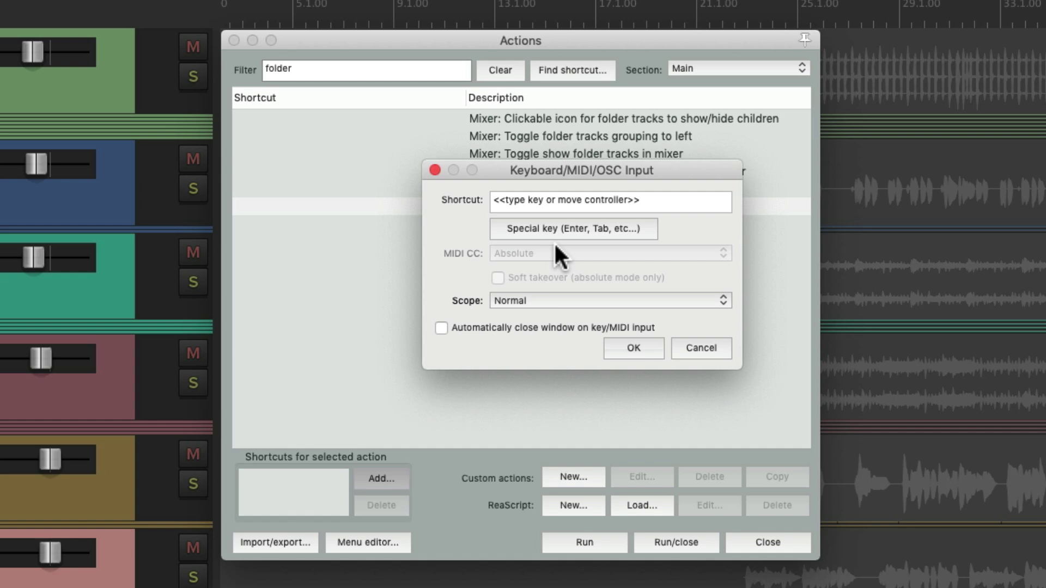
key(ctrl+c)
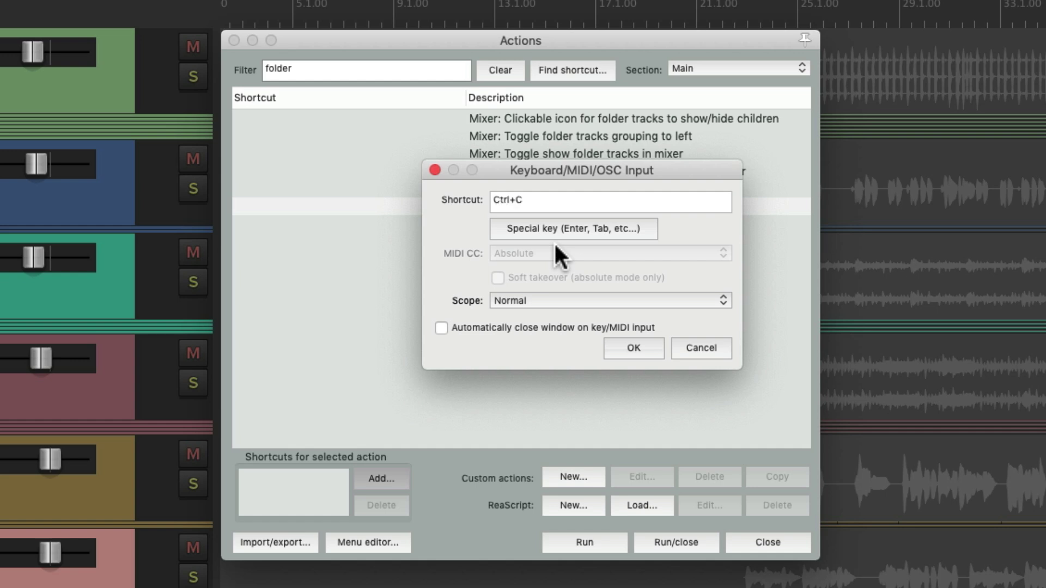
key(Return)
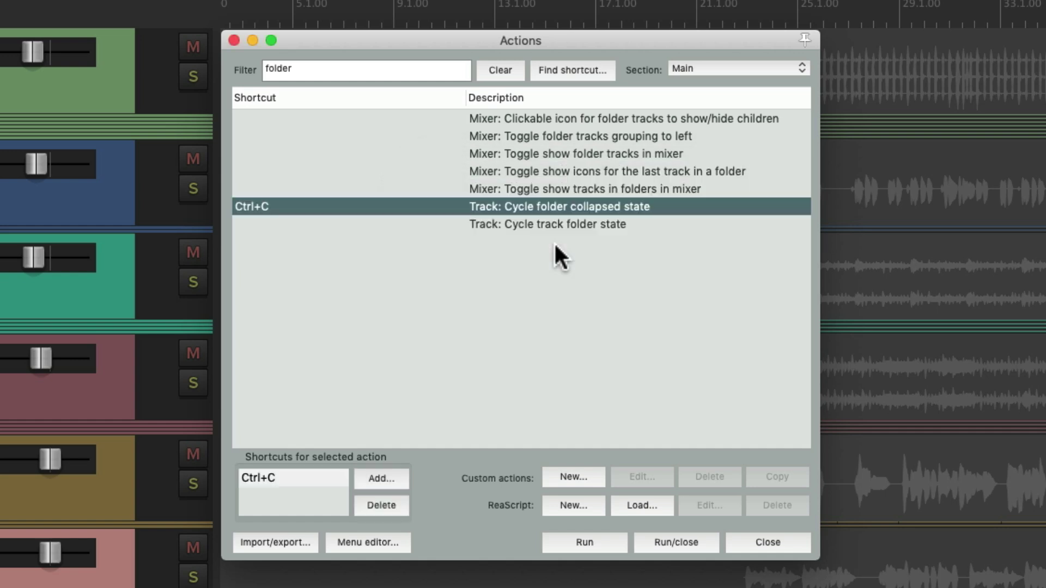
click(235, 40)
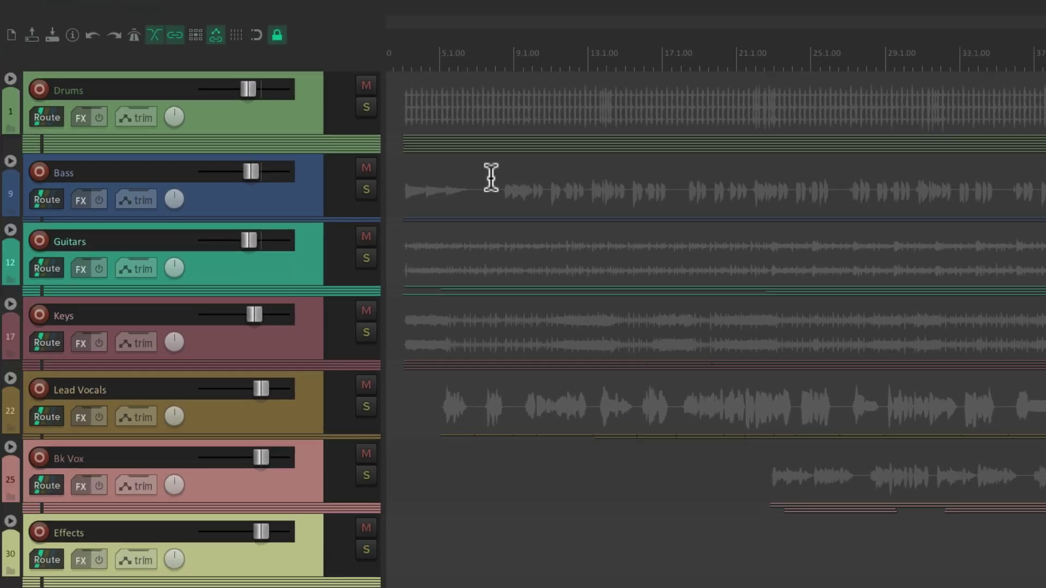
Cycle the Drums folder with Ctrl+C through expanded, compact and collapsed states
click(299, 103)
key(ctrl+c)
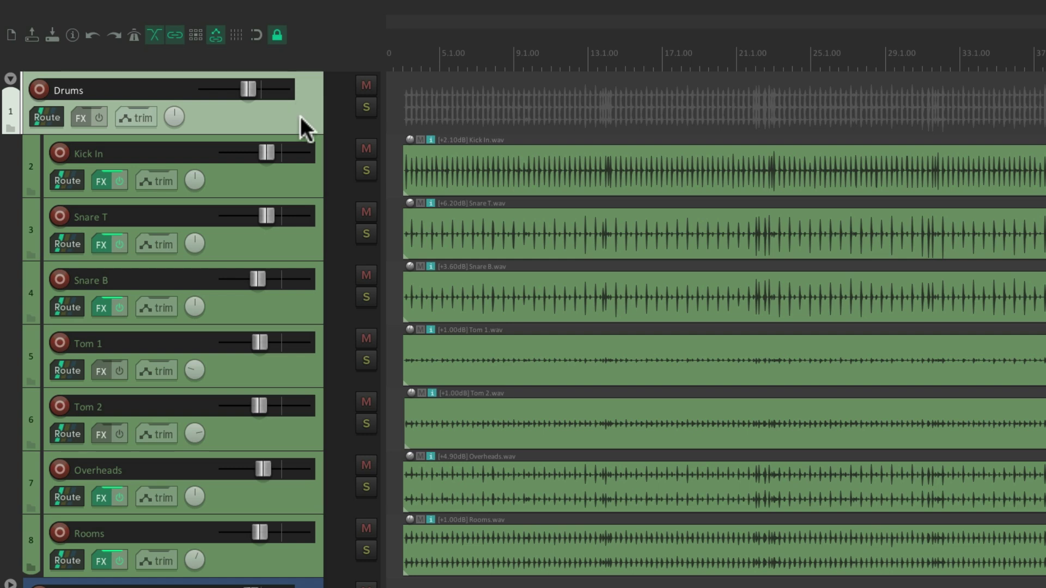
key(ctrl+c)
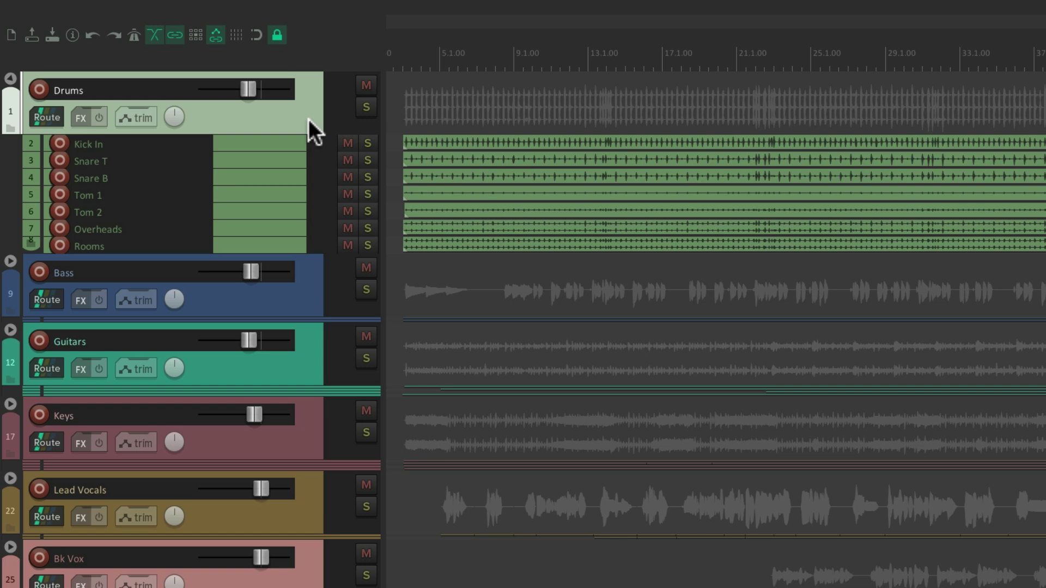
key(ctrl+c)
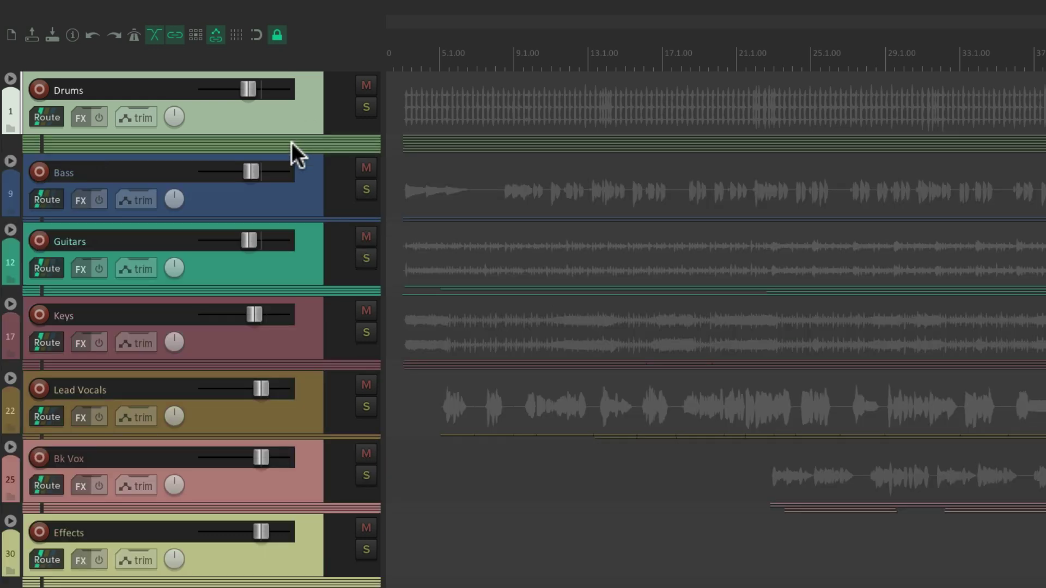
Select Bass, Guitars, Keys, Lead Vocals, Bk Vox and Effects too, and expand them with Ctrl+C
ctrl+click(303, 194)
ctrl+click(305, 260)
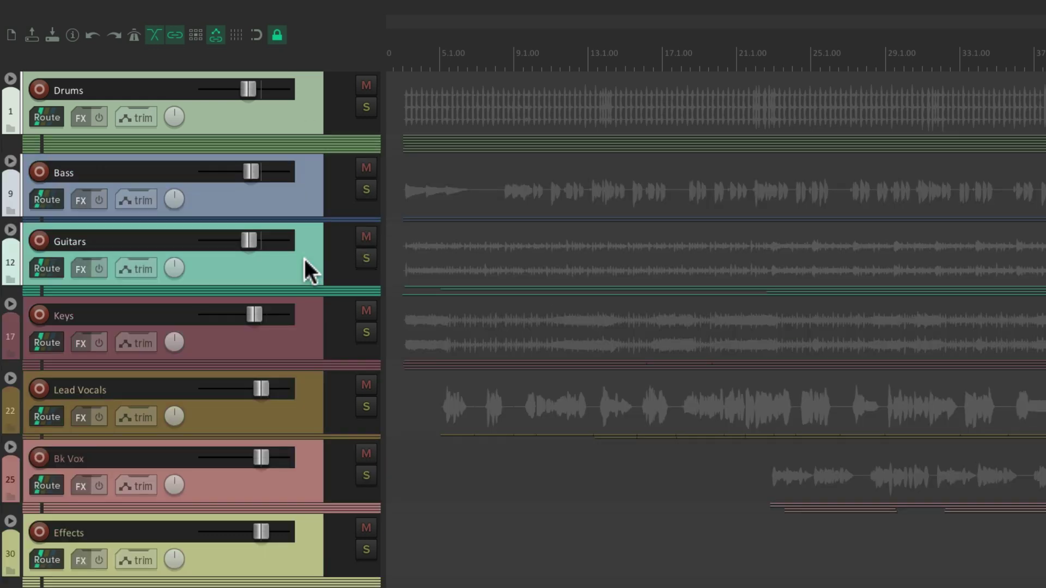
ctrl+click(299, 331)
ctrl+click(301, 416)
ctrl+click(307, 479)
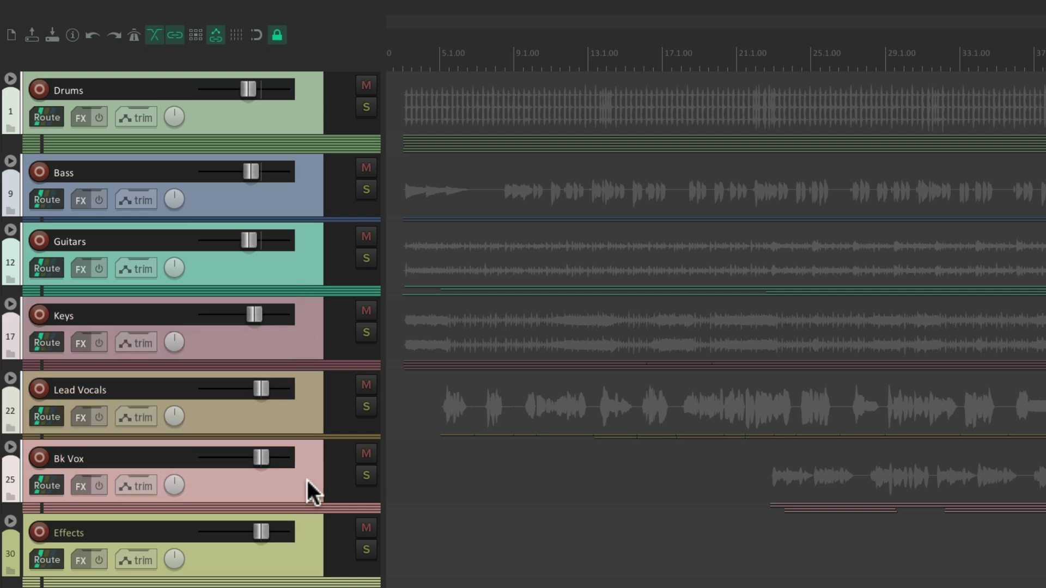
ctrl+click(306, 544)
key(ctrl+c)
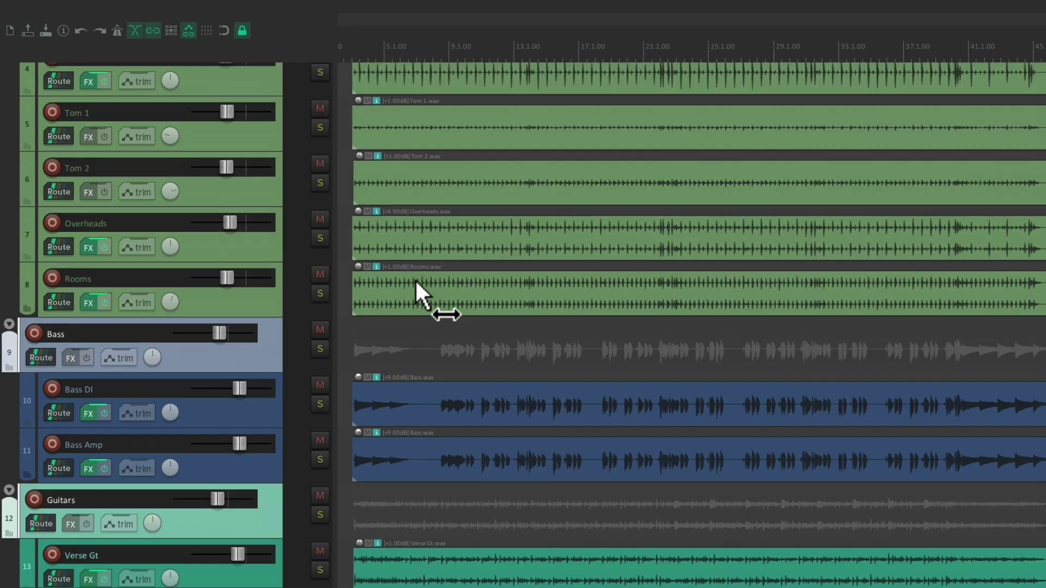
Cycle the selected folders through compact and collapsed, ending fully expanded
scroll(415, 279, down, 5)
scroll(415, 279, up, 10)
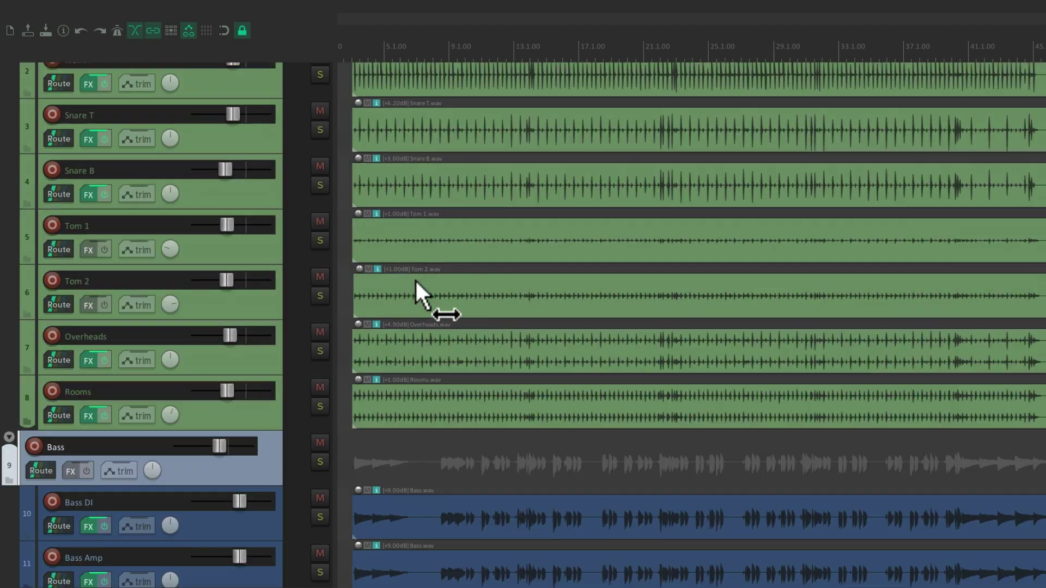
key(ctrl+c)
scroll(429, 207, down, 5)
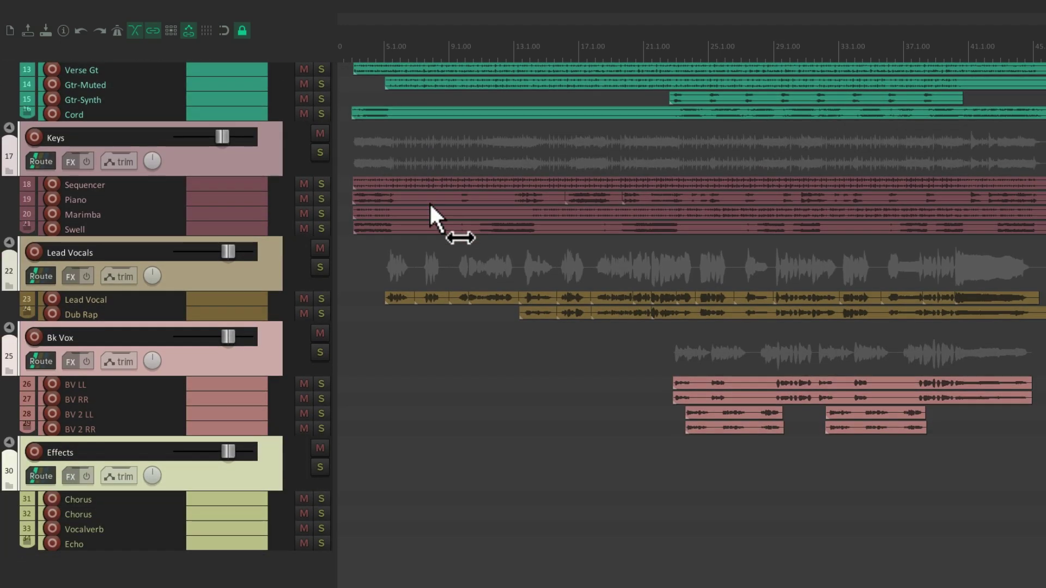
scroll(429, 207, up, 5)
key(ctrl+c)
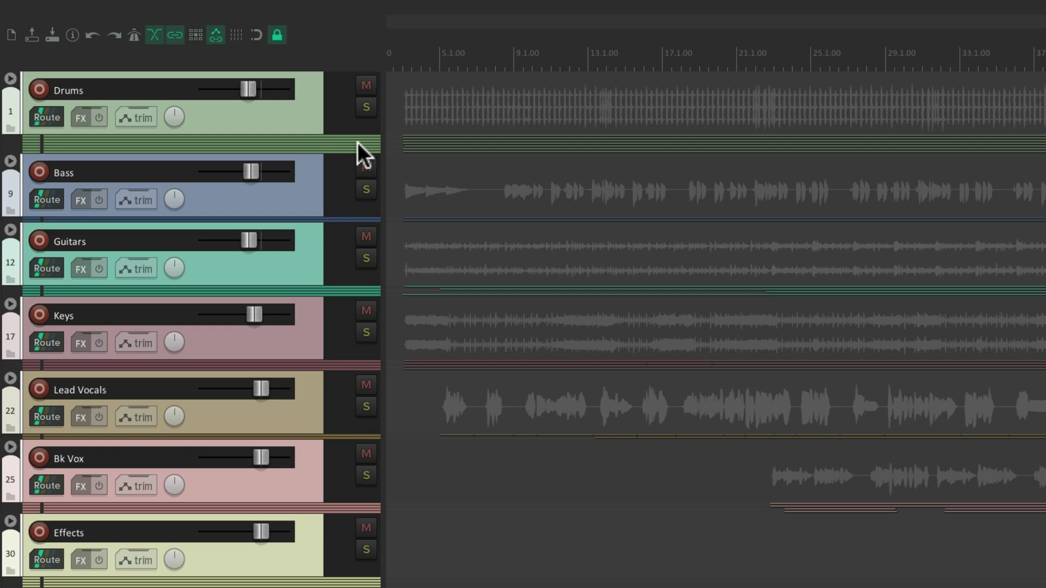
key(ctrl+c)
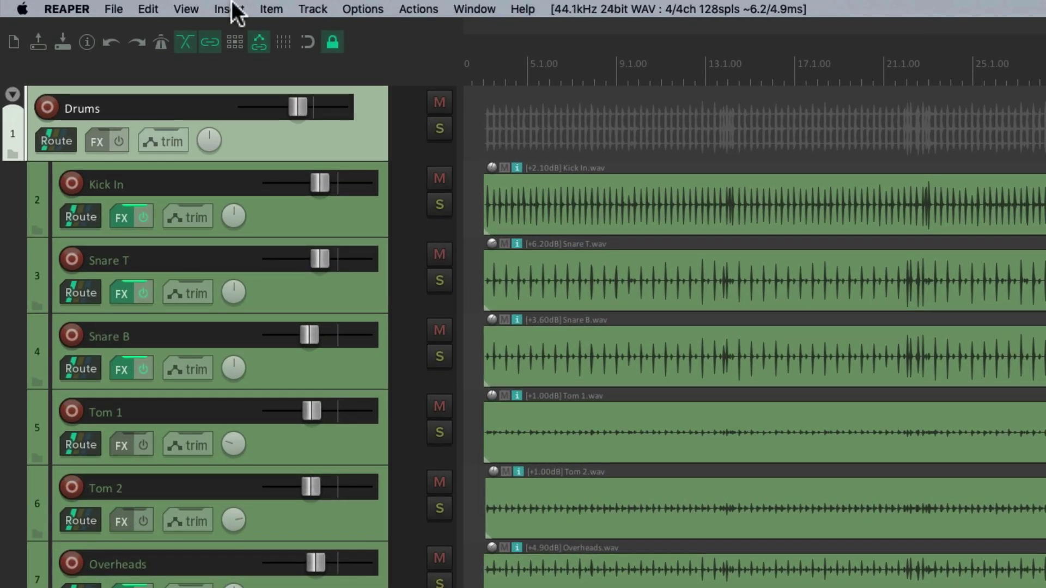
Open the Mixer window from the View menu
click(185, 9)
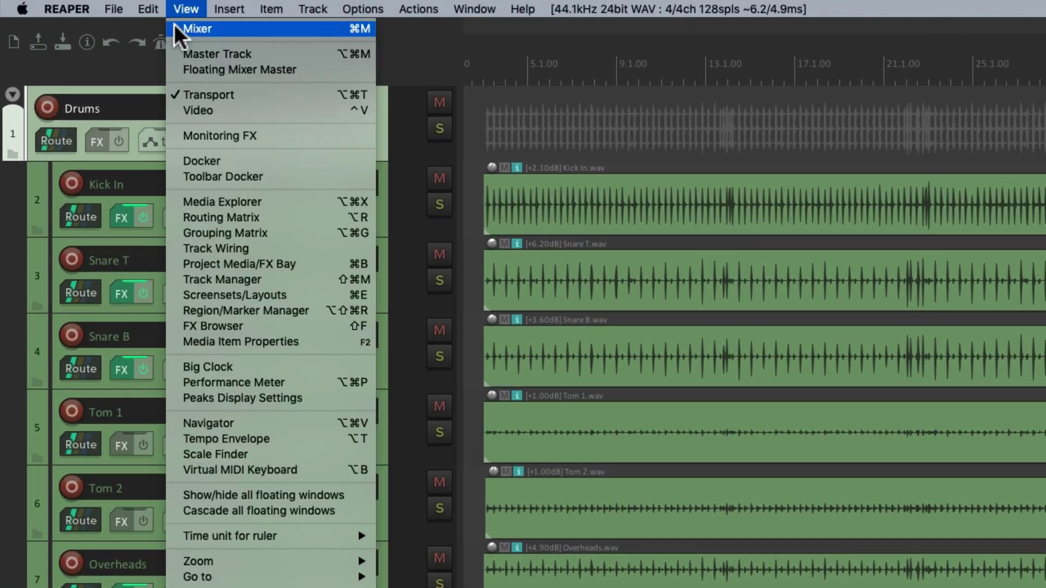
click(194, 29)
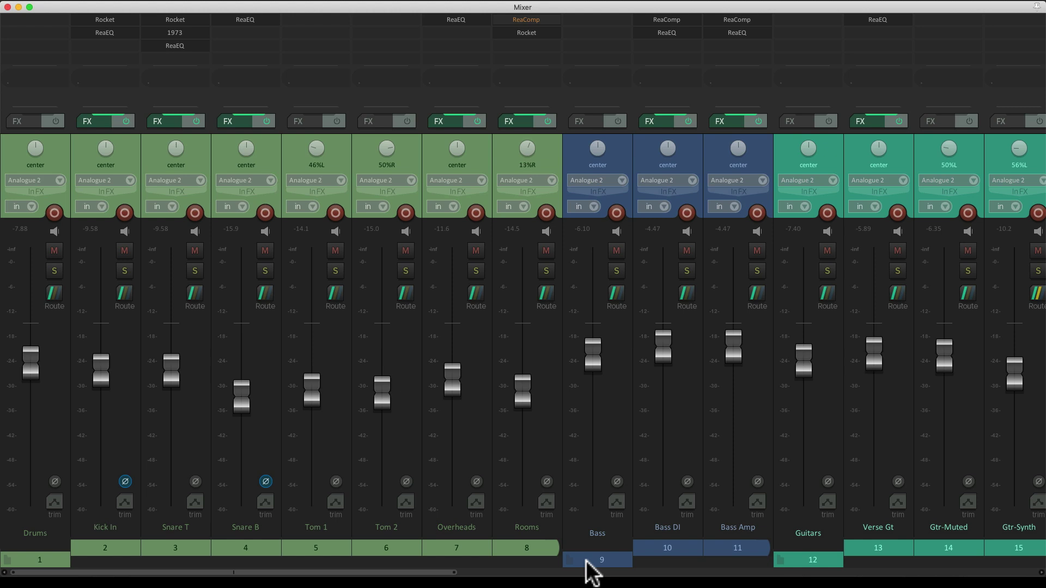
right_click(516, 575)
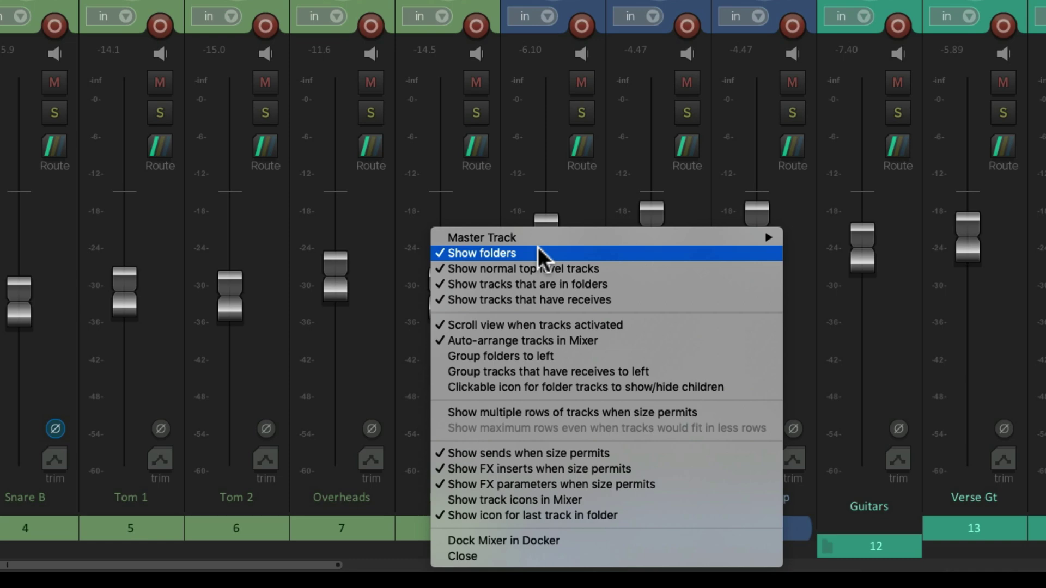
click(539, 253)
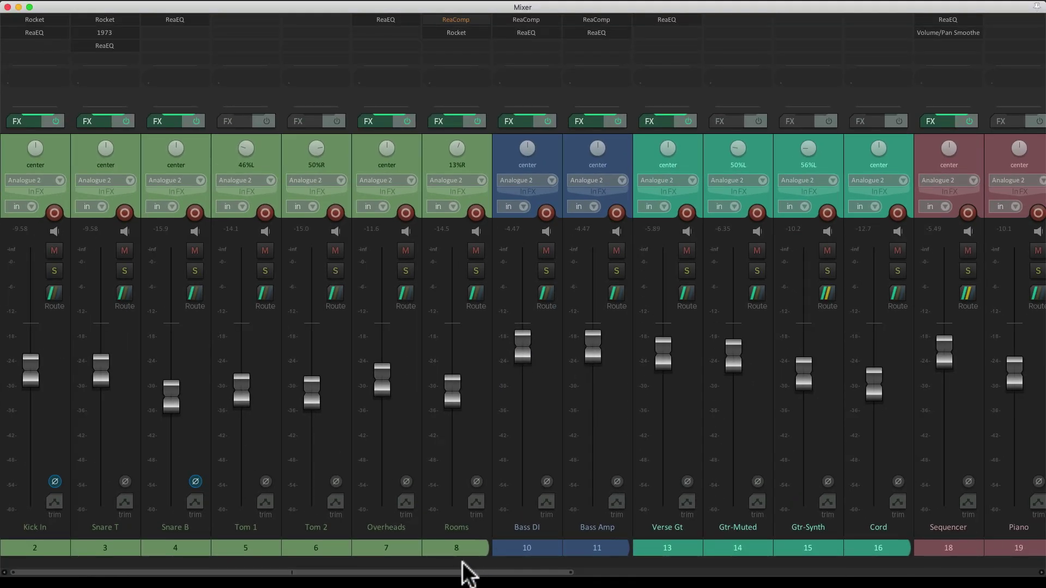
drag(462, 565, 432, 574)
right_click(587, 569)
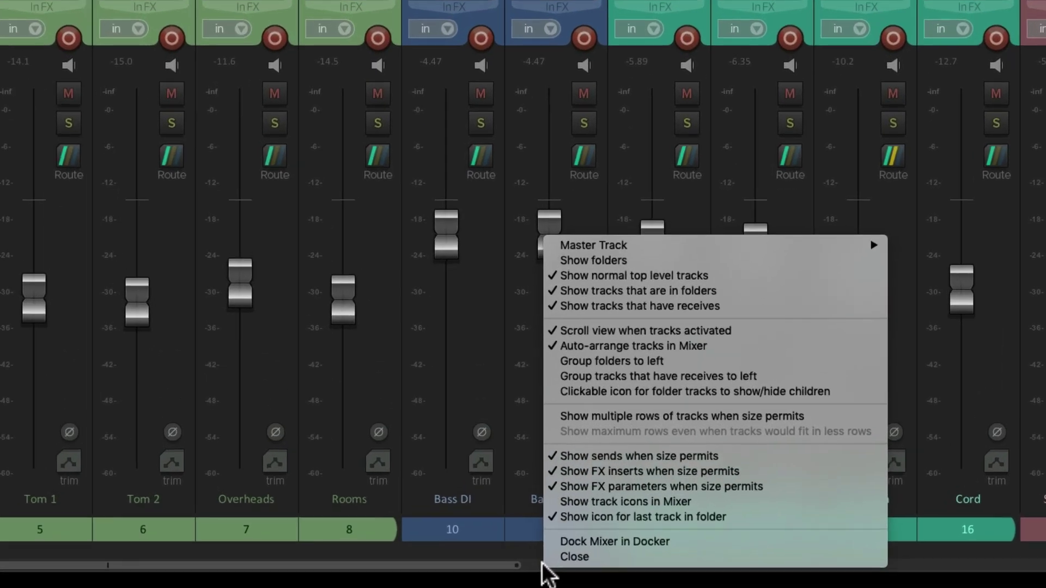
click(608, 251)
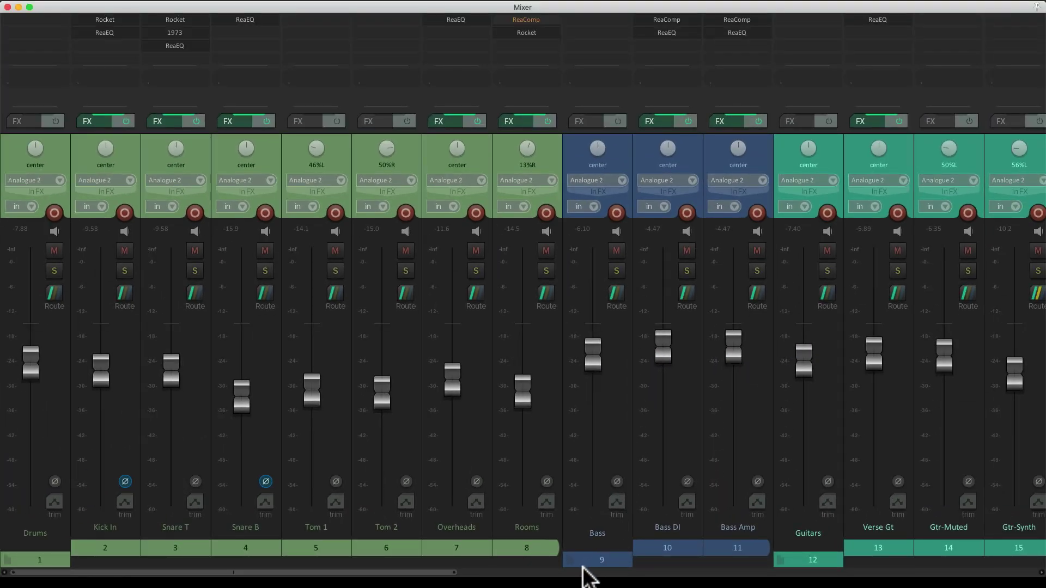
Hide child tracks in the Mixer and reset the Keys, Guitars, Bass and Drums folder faders to 0.00 dB
right_click(583, 568)
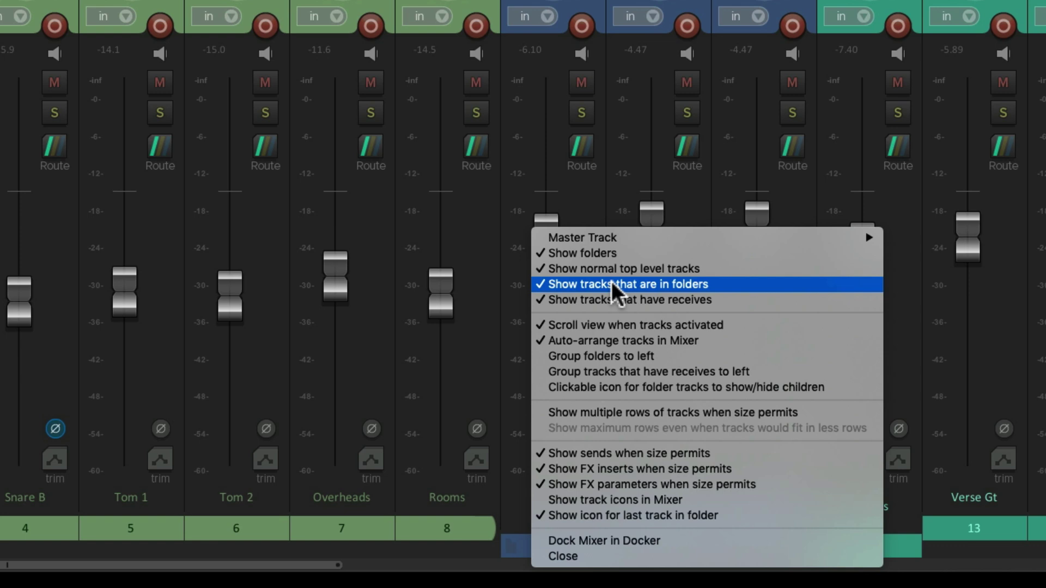
click(611, 281)
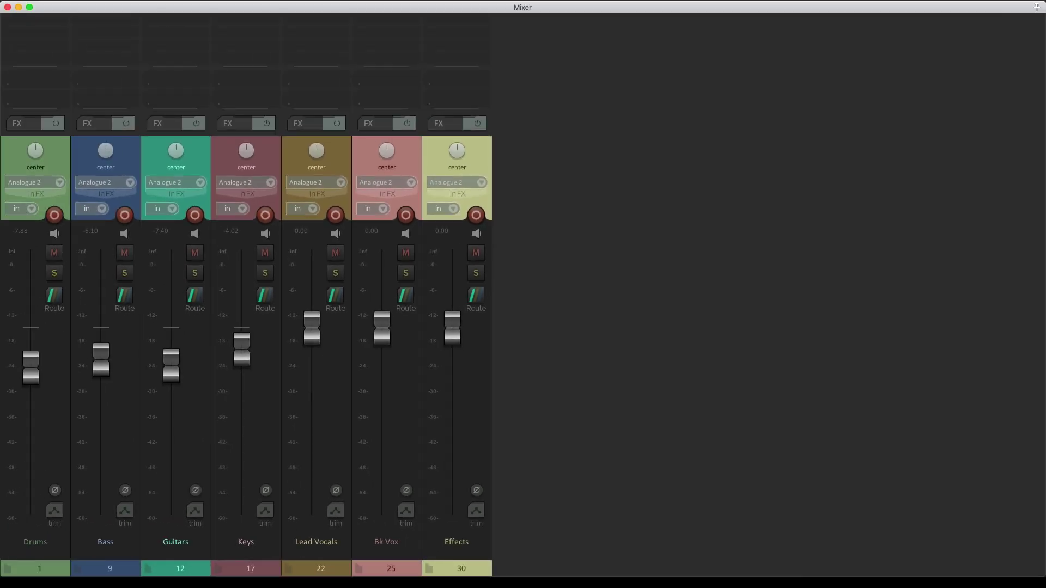
alt+click(240, 342)
alt+click(172, 364)
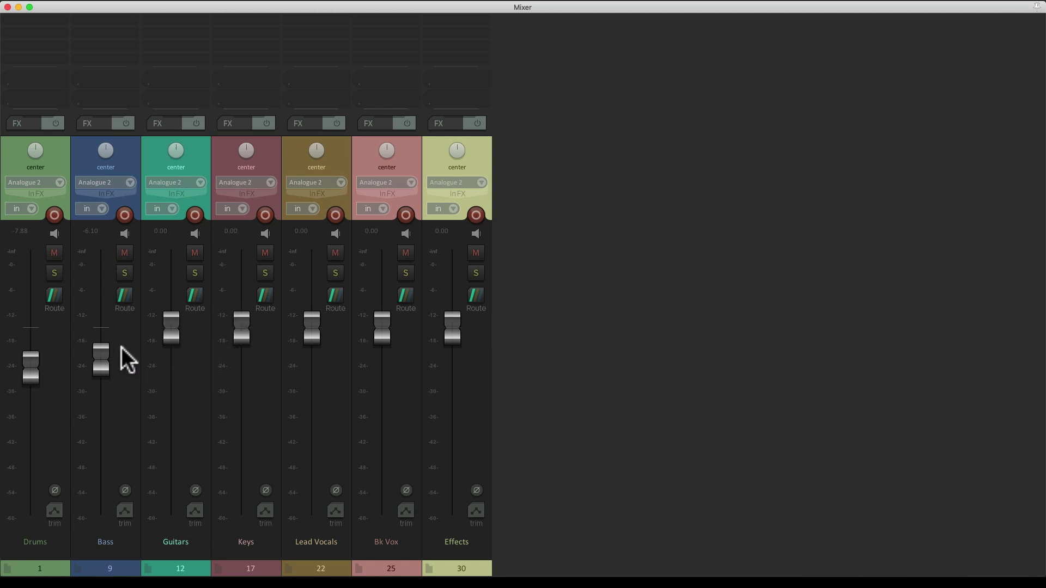
alt+click(101, 357)
alt+click(31, 359)
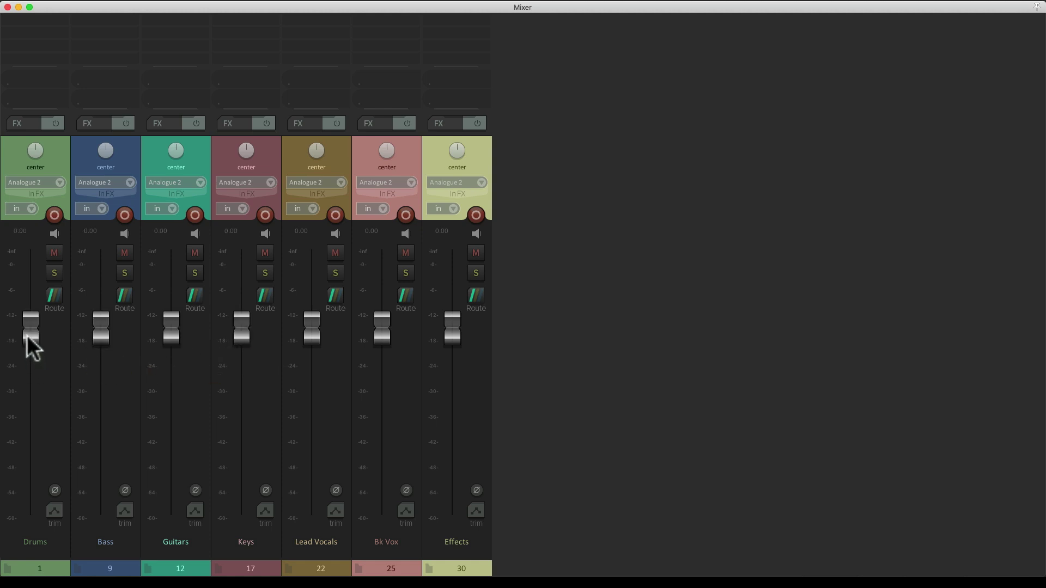
Lower the Drums, Bass and Guitars folders to -3.19, -2.17 and -4.17 dB, then show child tracks again
mouse_move(27, 335)
mouse_down()
mouse_move(26, 394)
mouse_move(28, 352)
mouse_up()
drag(92, 331, 102, 342)
drag(170, 335, 172, 357)
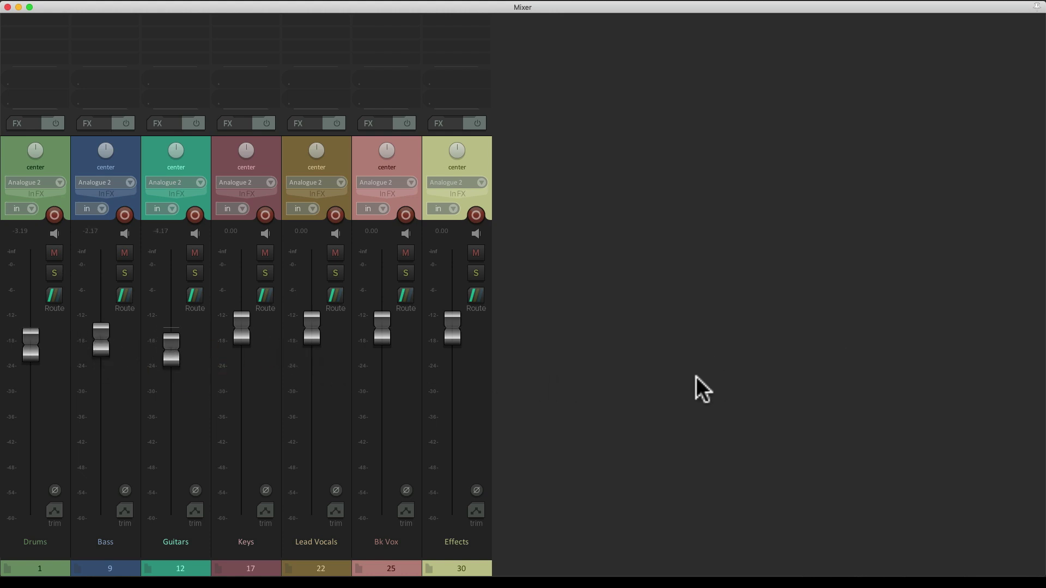
right_click(629, 433)
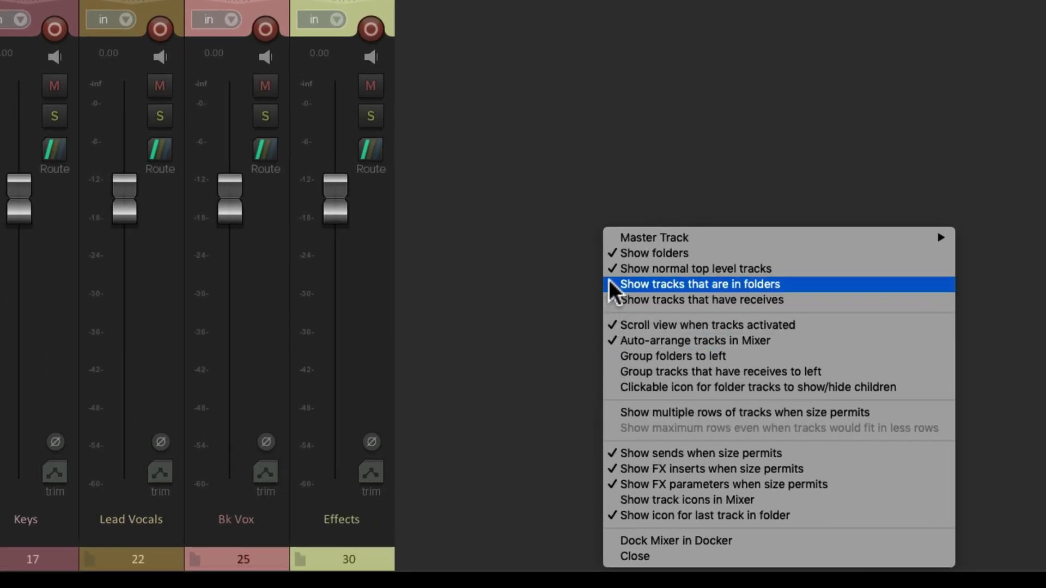
click(611, 284)
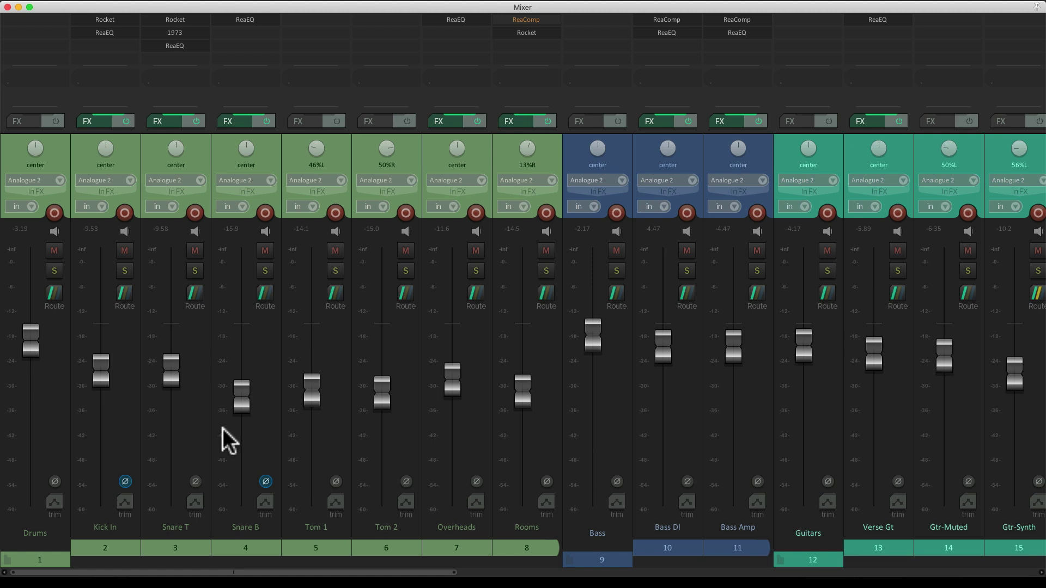
Enable 'Group folders to left' in the Mixer and scroll across the strips
right_click(654, 569)
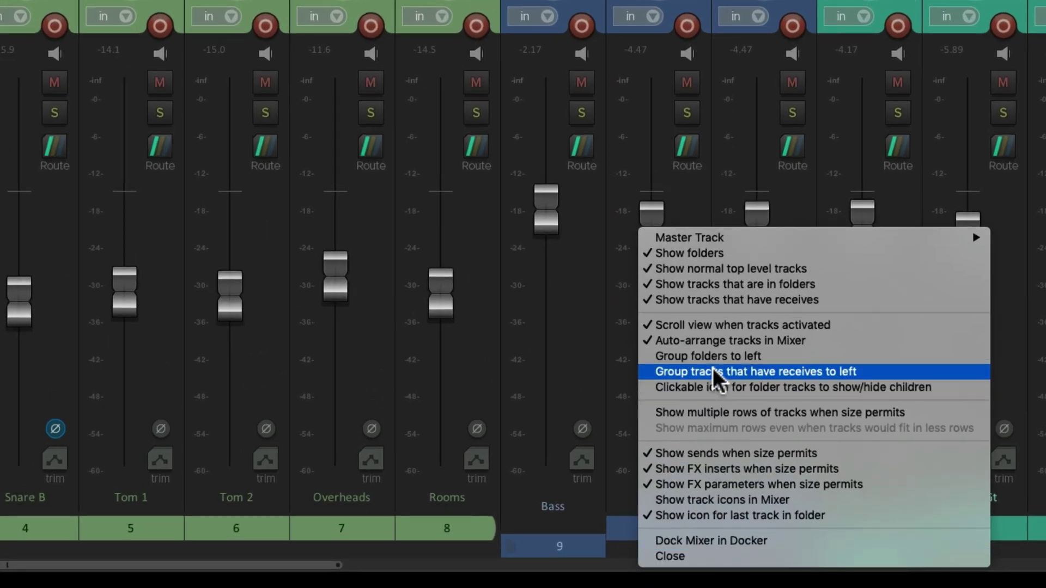
click(779, 355)
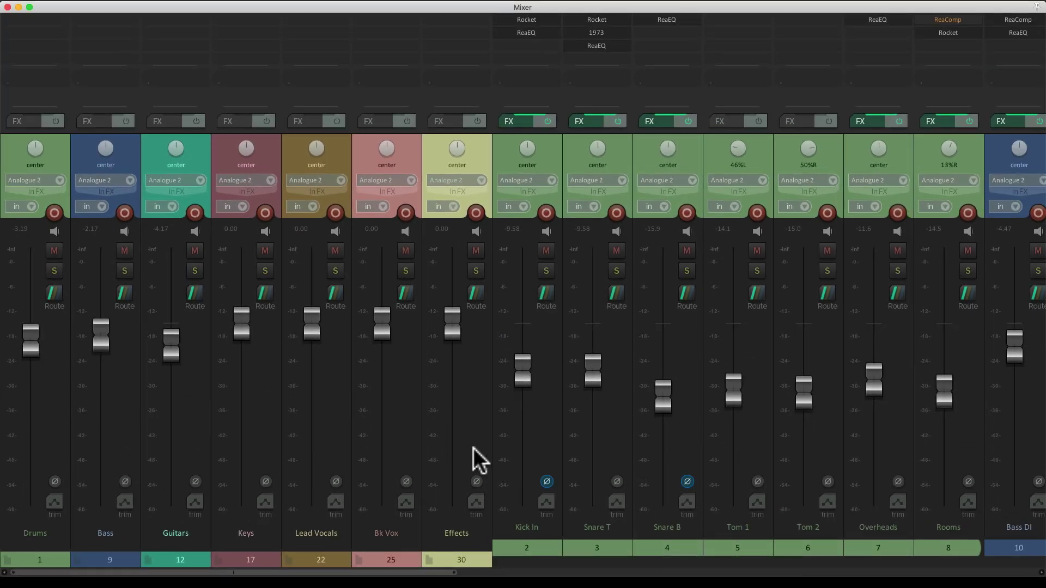
drag(436, 574, 401, 551)
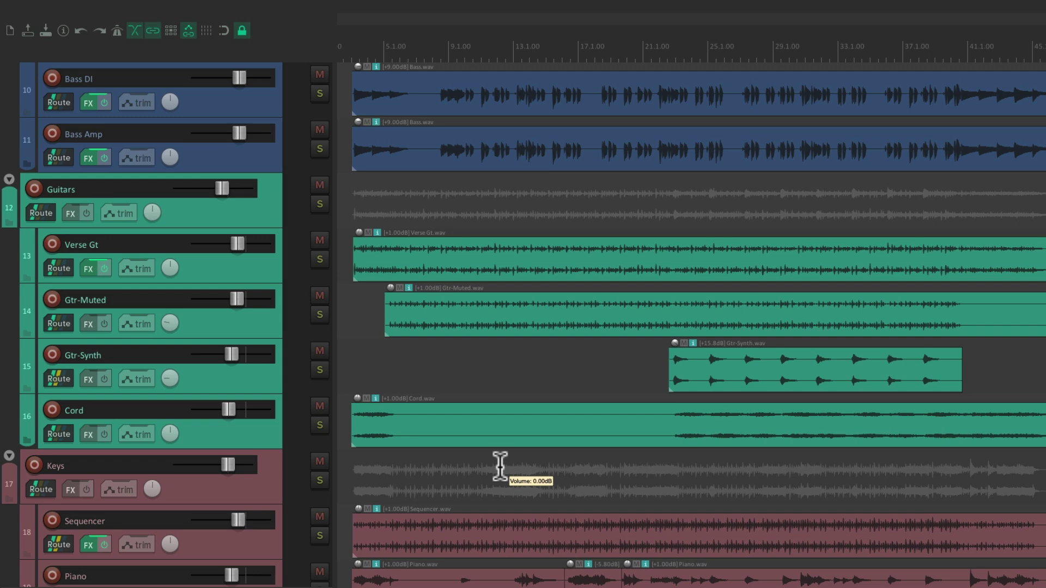
Scroll the track list up to the expanded Drums folder and its child tracks
scroll(500, 466, up, 10)
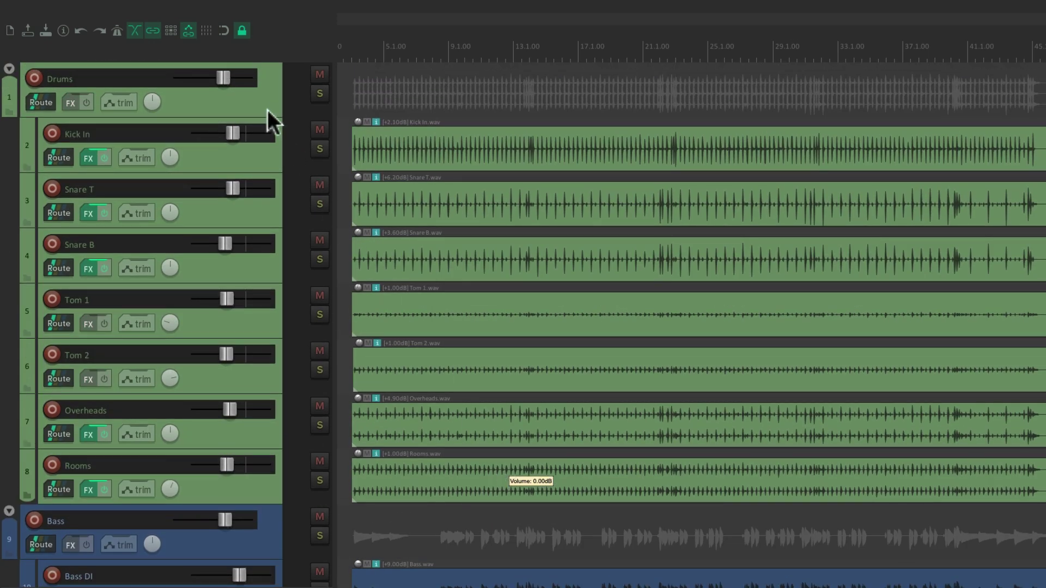